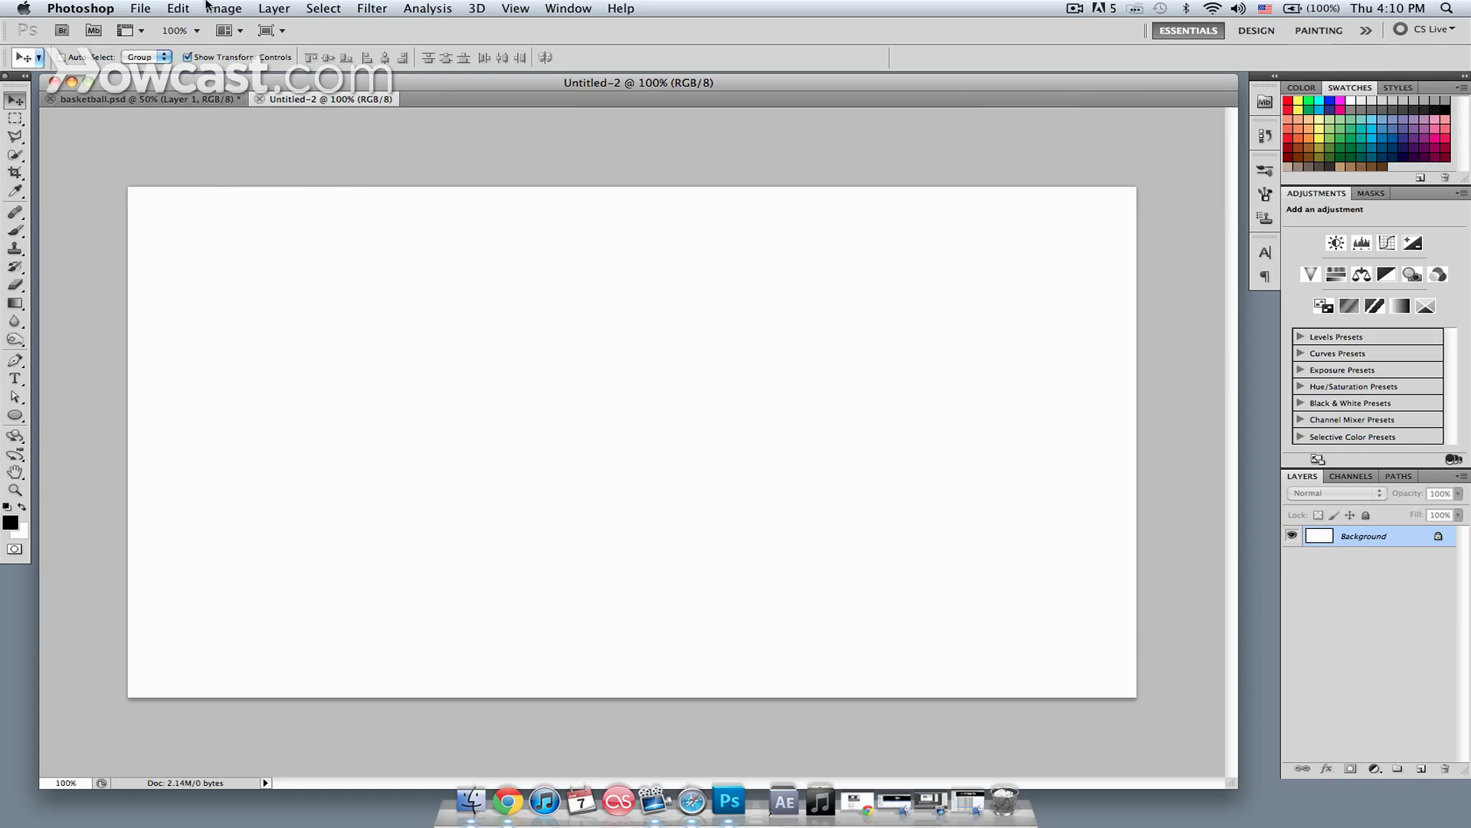
Check the blank canvas's dimensions in the Image Size dialog without changing anything
left_click(221, 8)
left_click(245, 148)
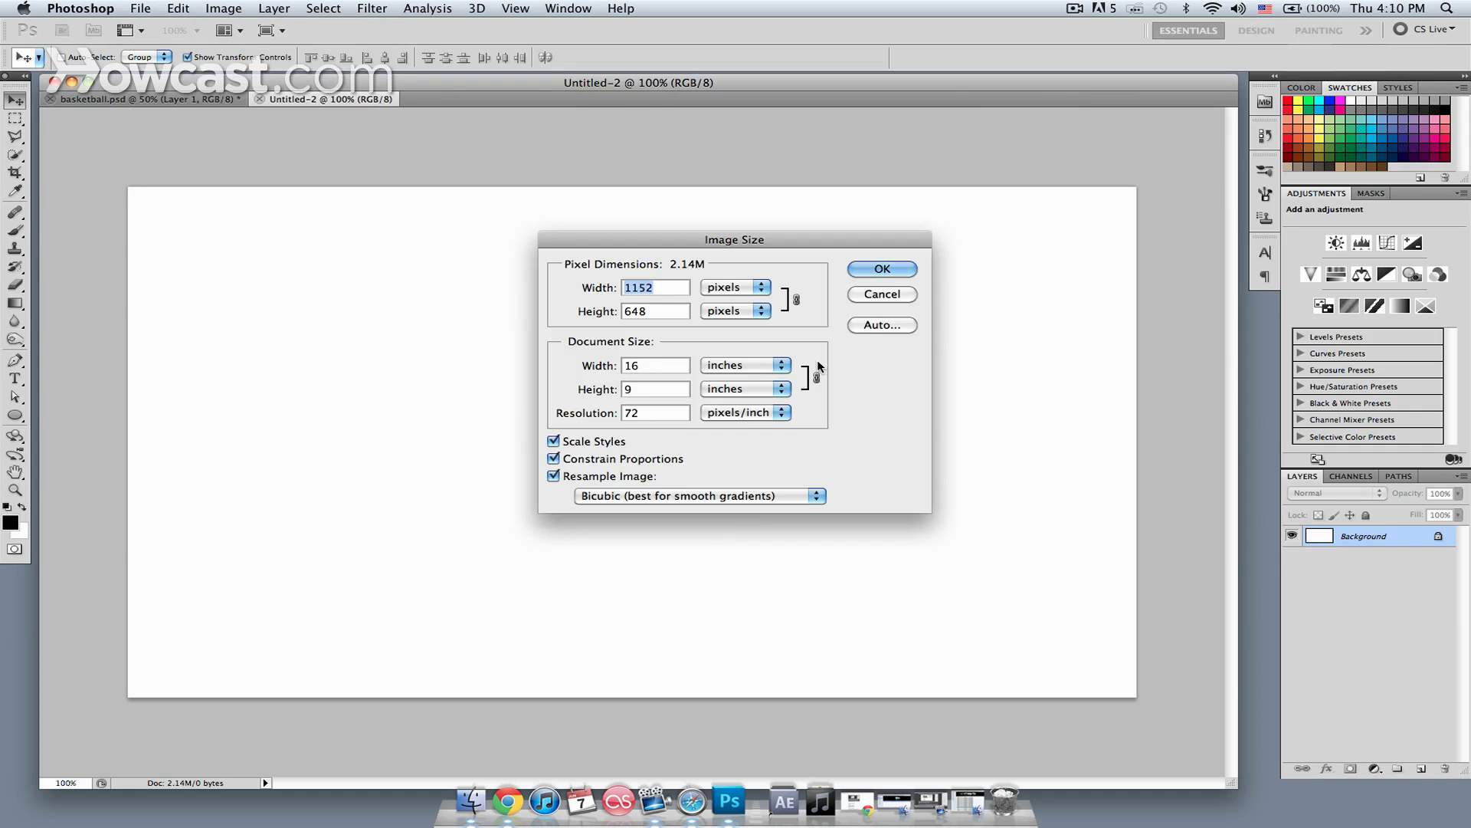
left_click(882, 294)
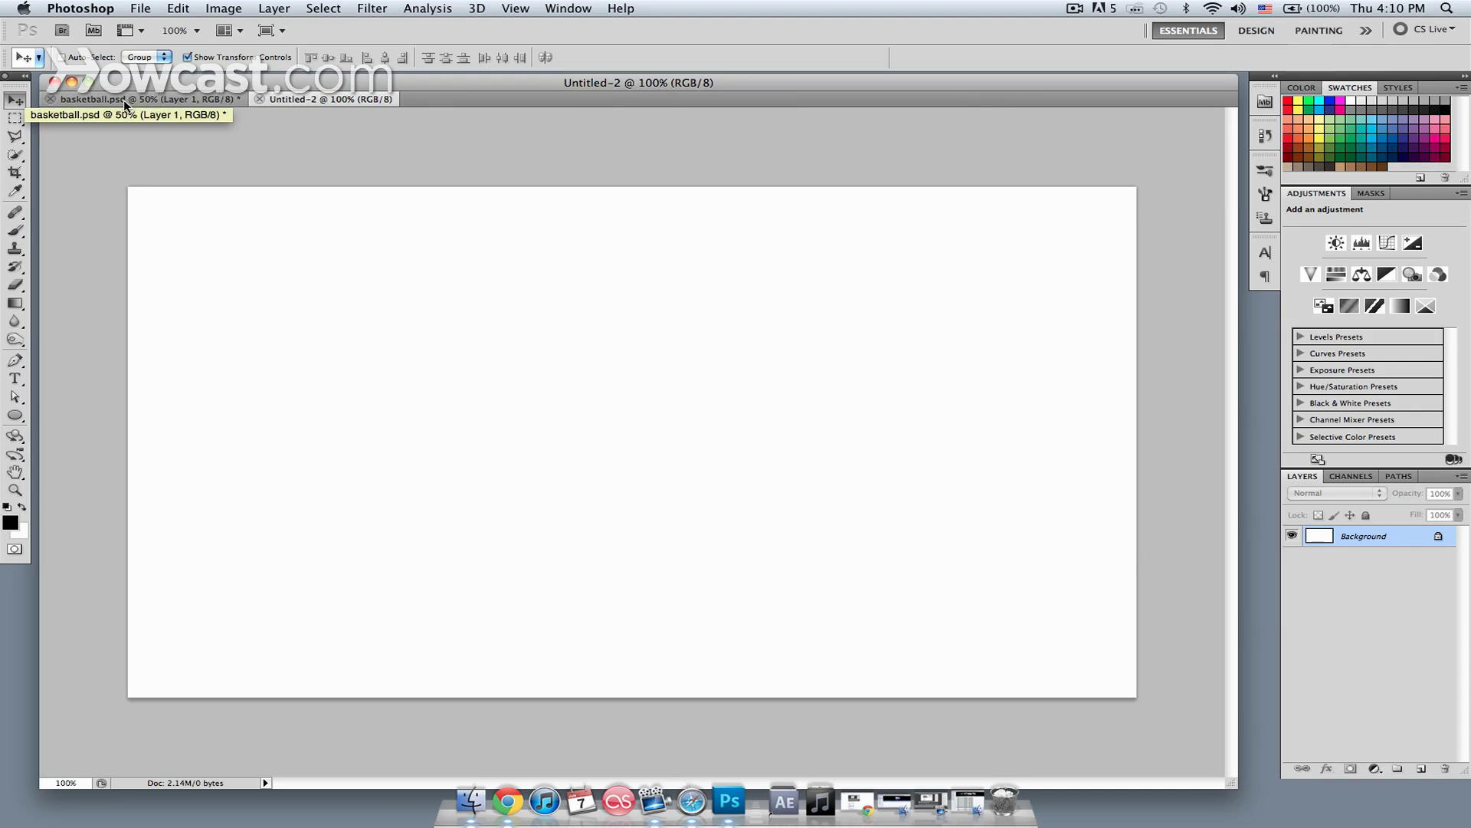
Select all of the basketball image, copy it, and return to the blank Untitled-2 canvas
left_click(130, 102)
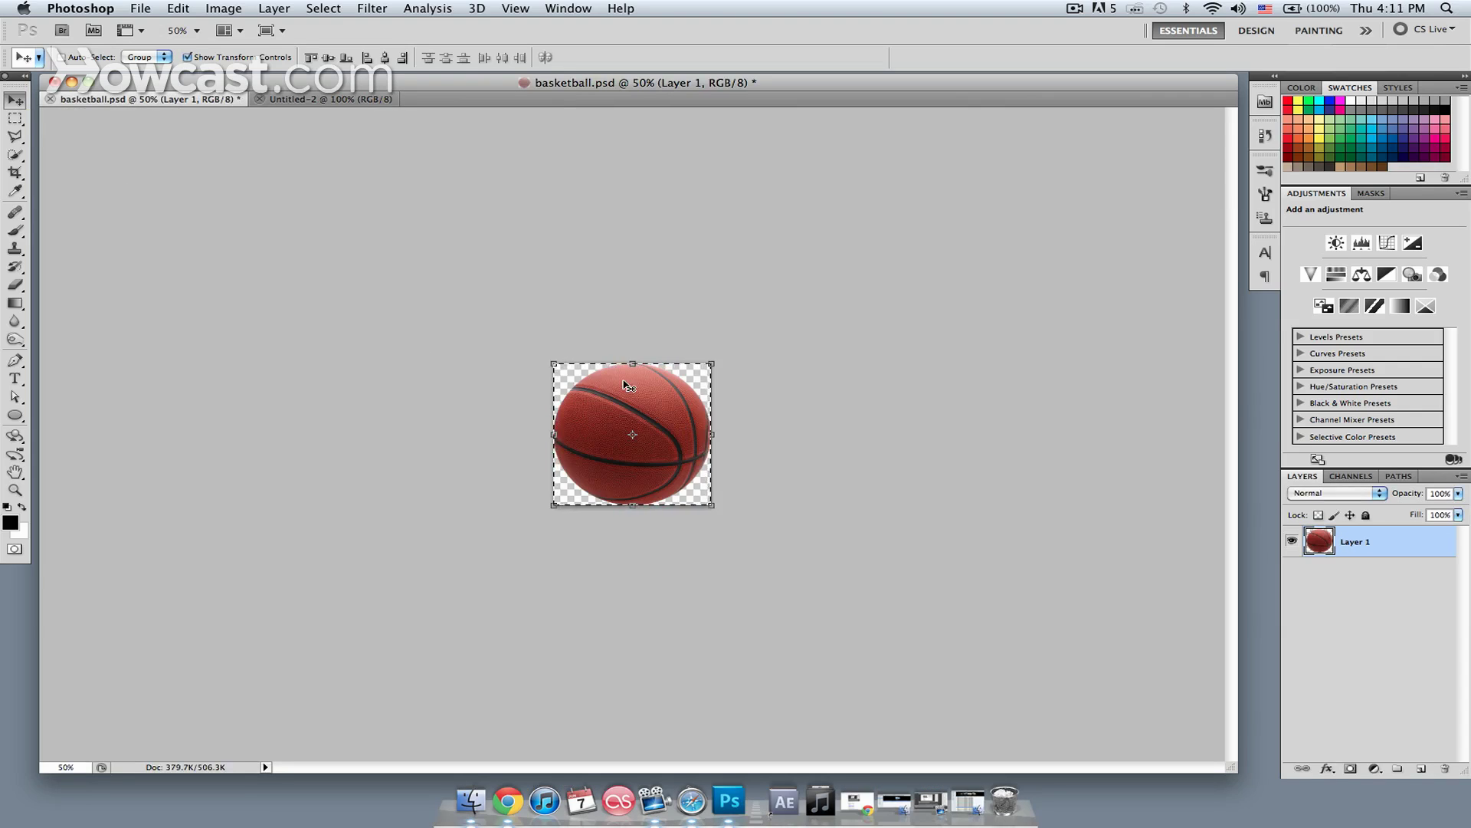
left_click(323, 8)
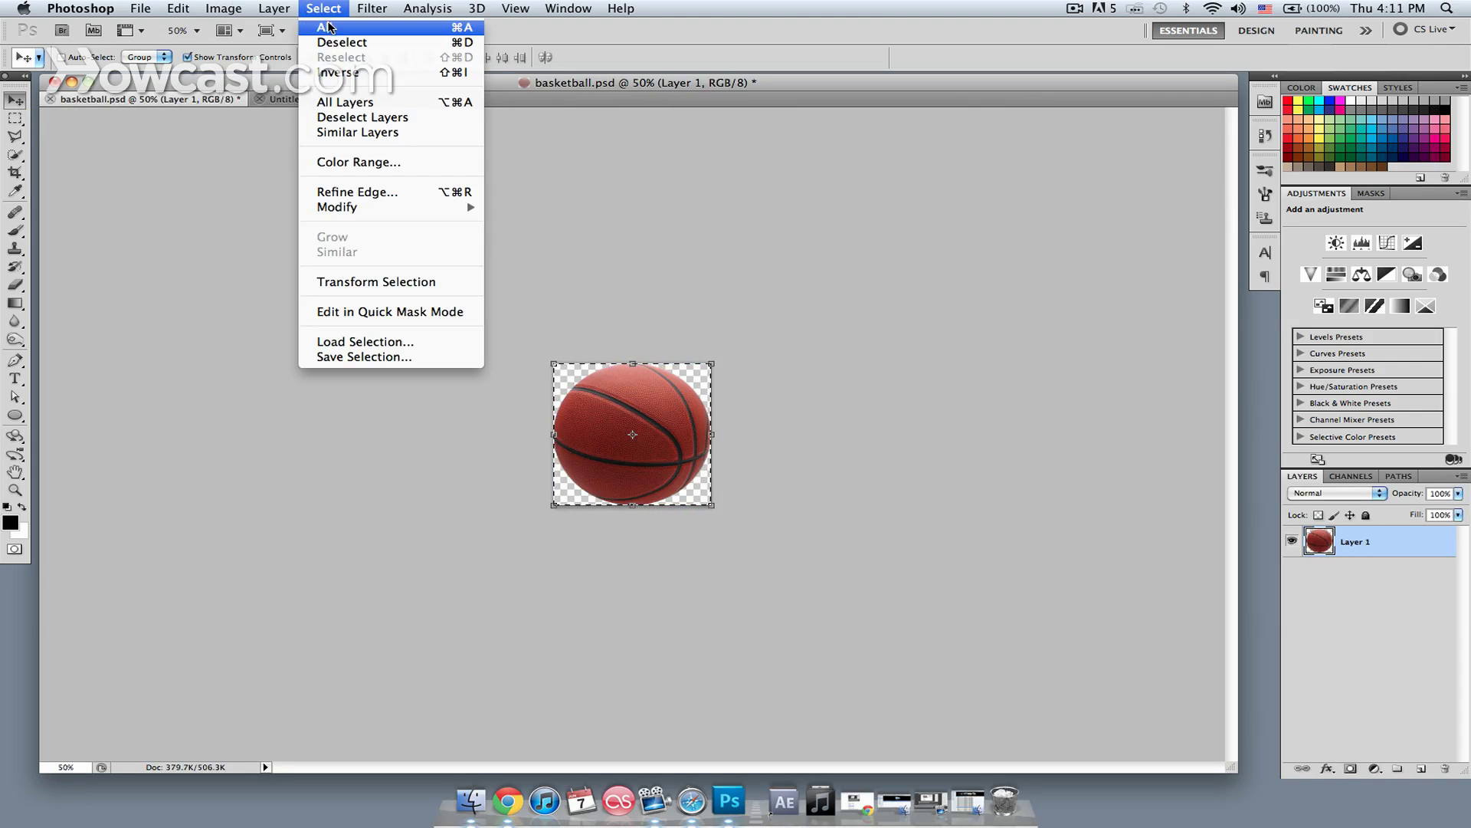
left_click(328, 28)
left_click(181, 8)
left_click(186, 15)
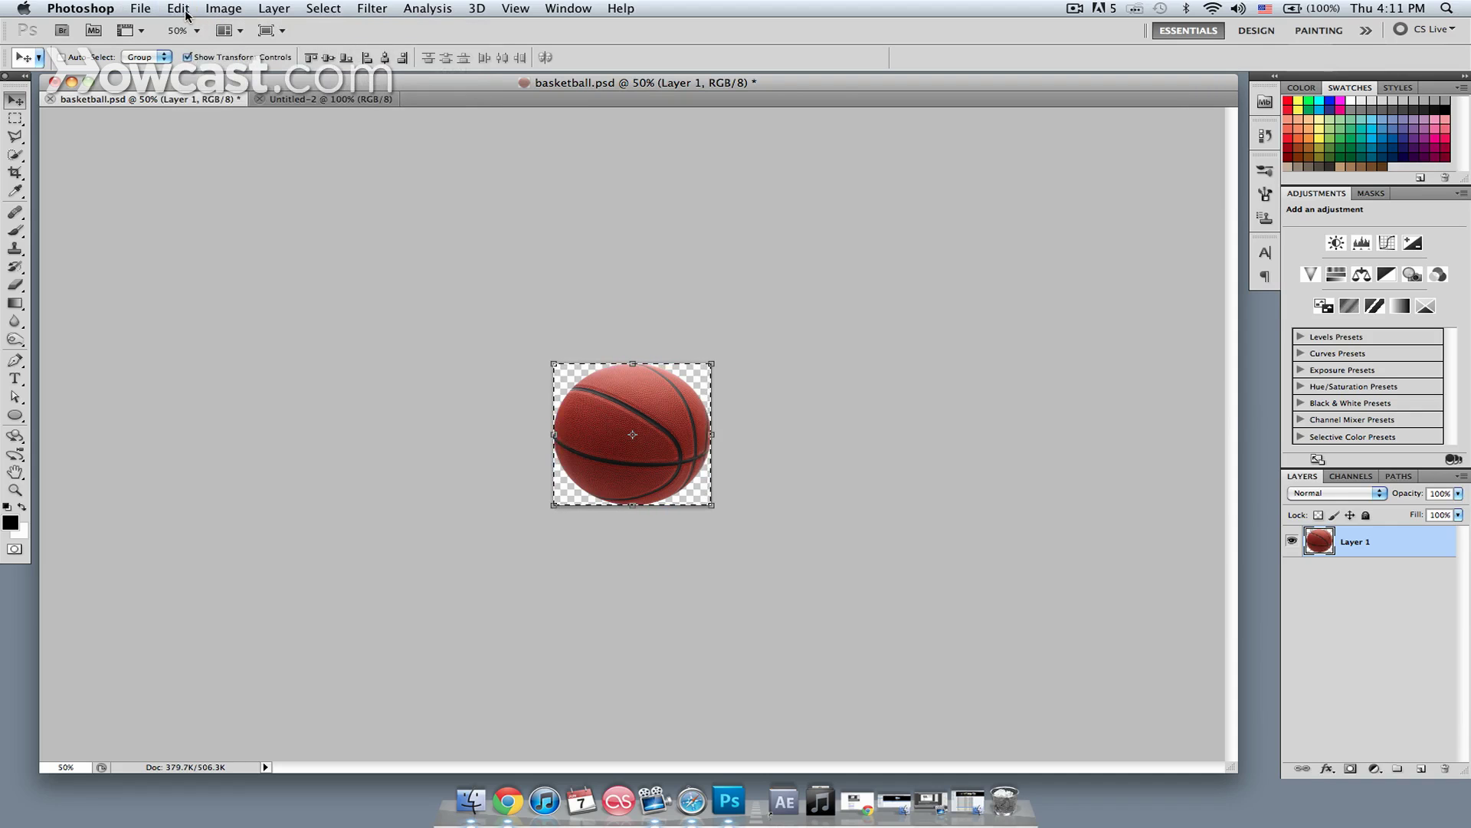
left_click(187, 13)
left_click(205, 133)
key("super+n")
key("Return")
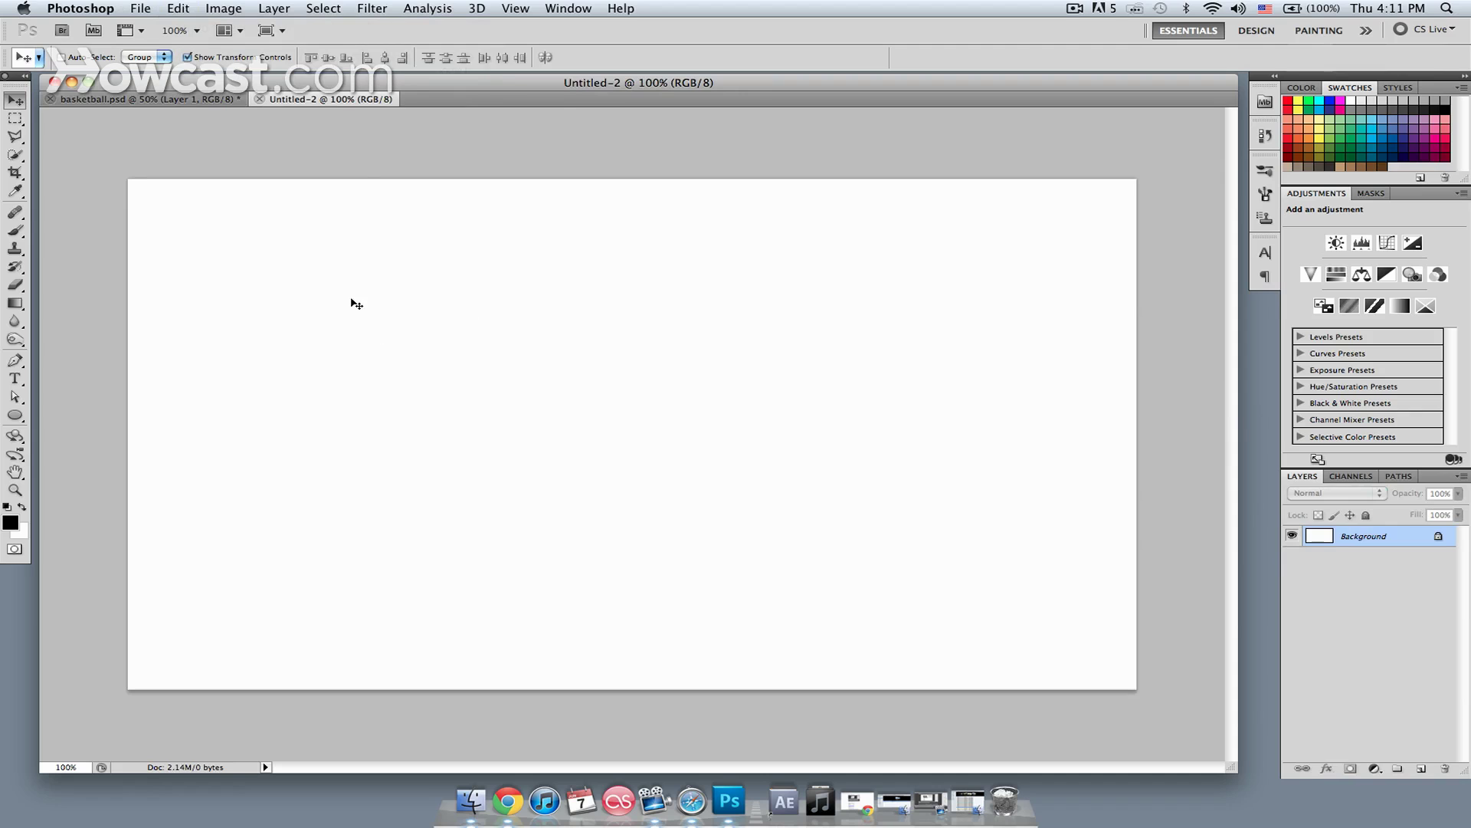
Paste the basketball, scale it to about 65%, and move it to the canvas's top-left corner
left_click(175, 7)
left_click(204, 163)
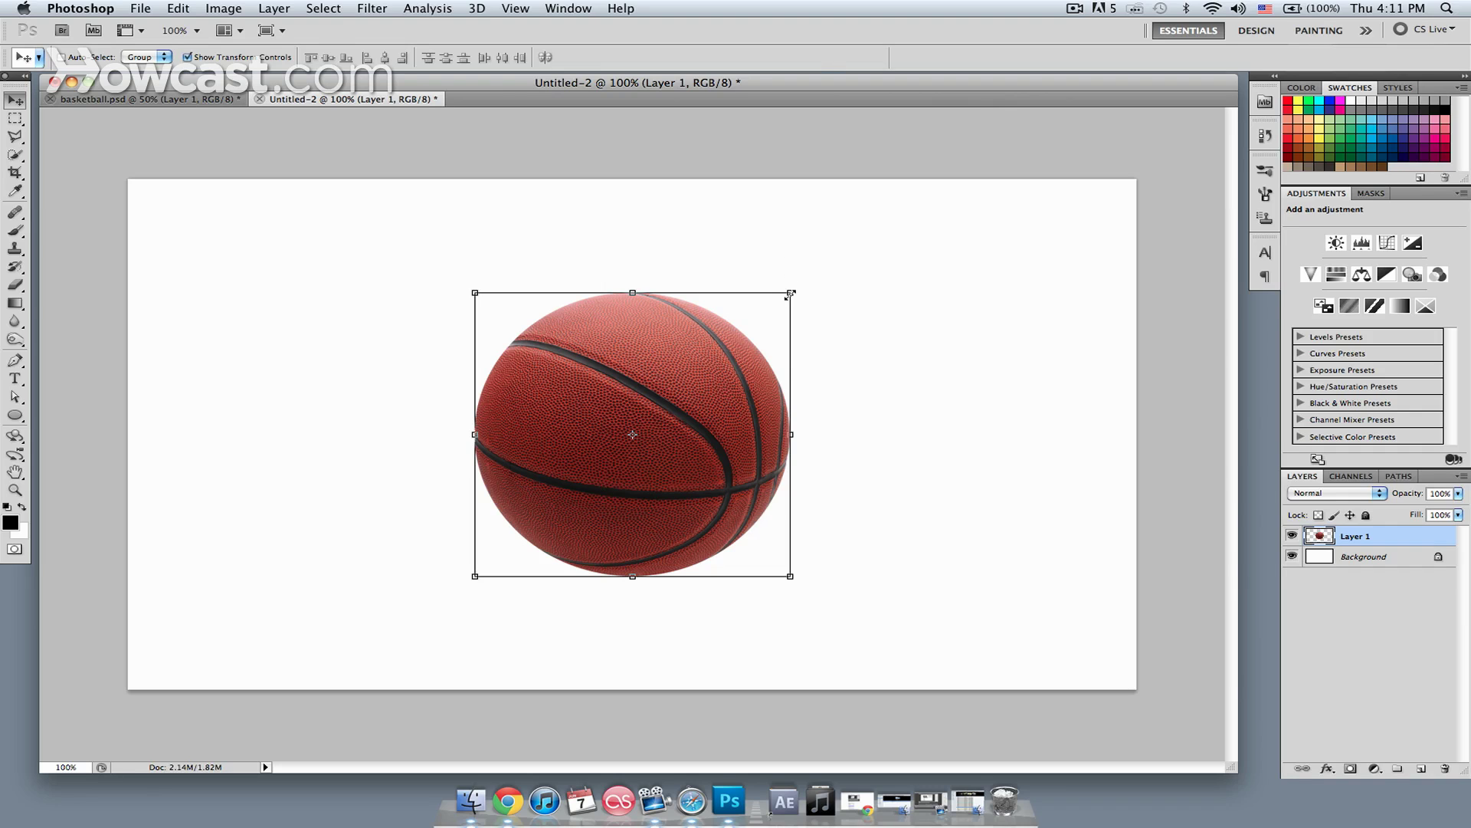
left_click_drag(790, 293, 679, 393)
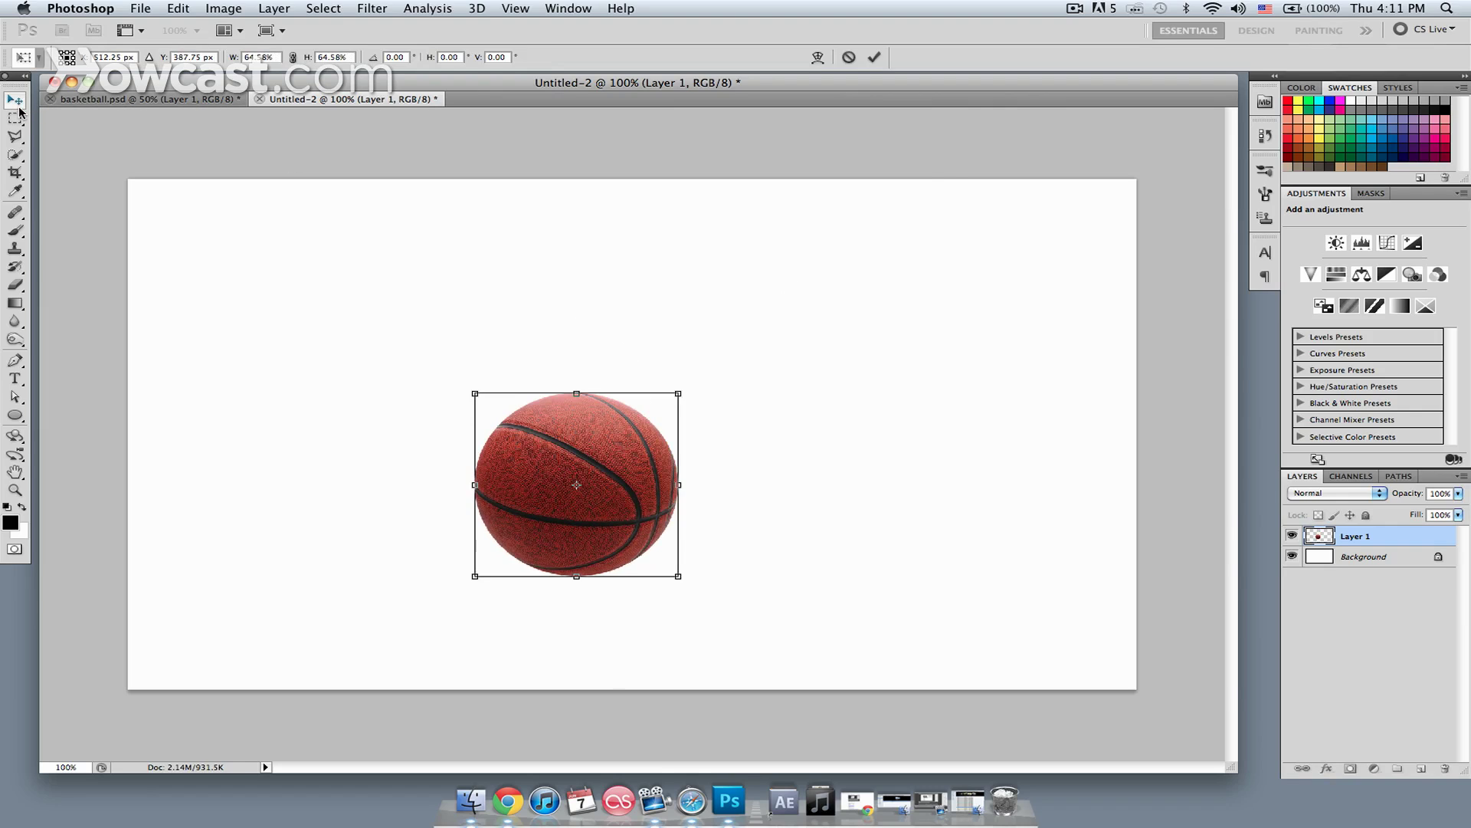
left_click(17, 105)
left_click(883, 275)
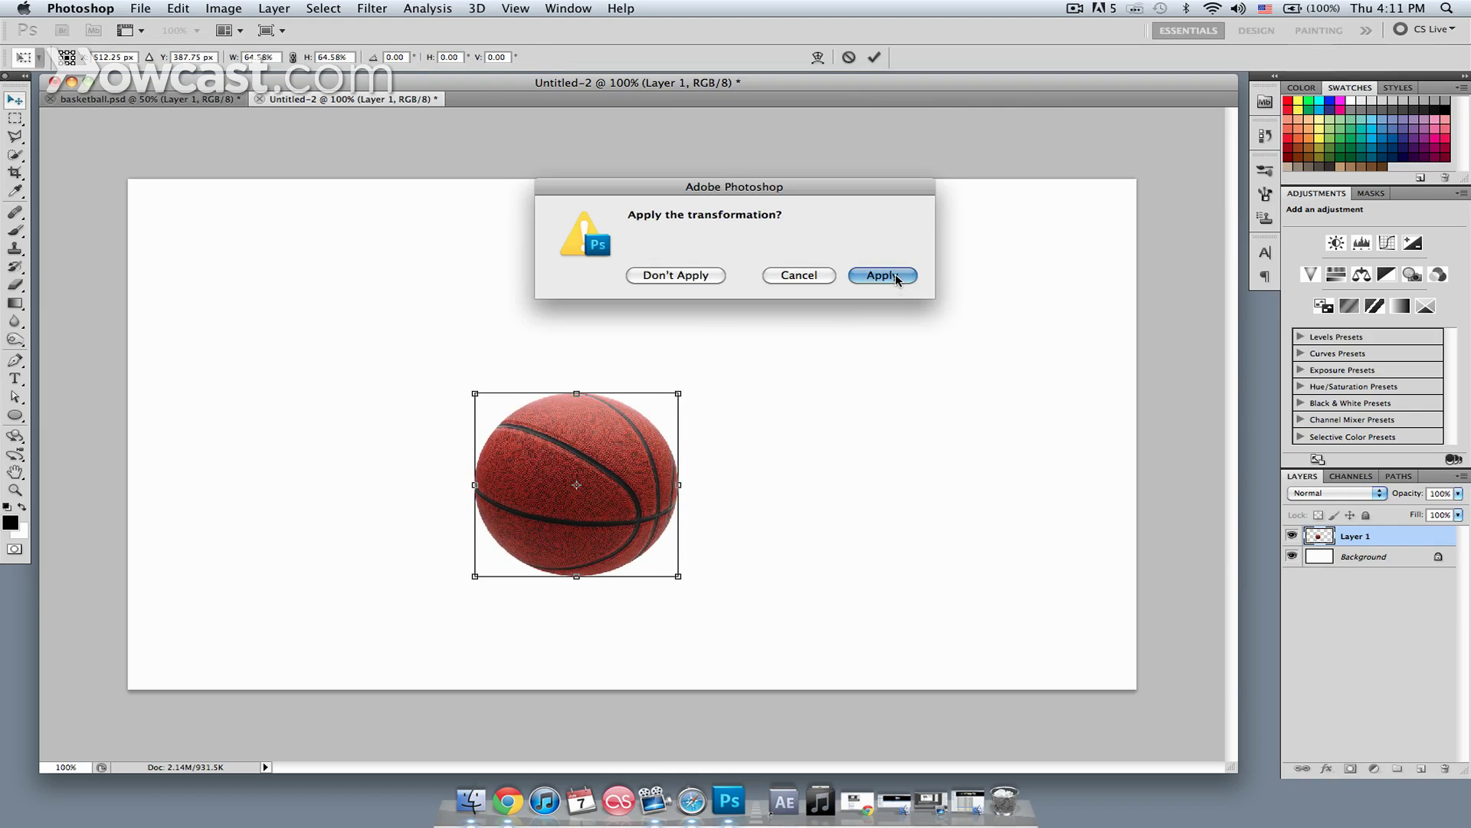
left_click_drag(638, 452, 299, 319)
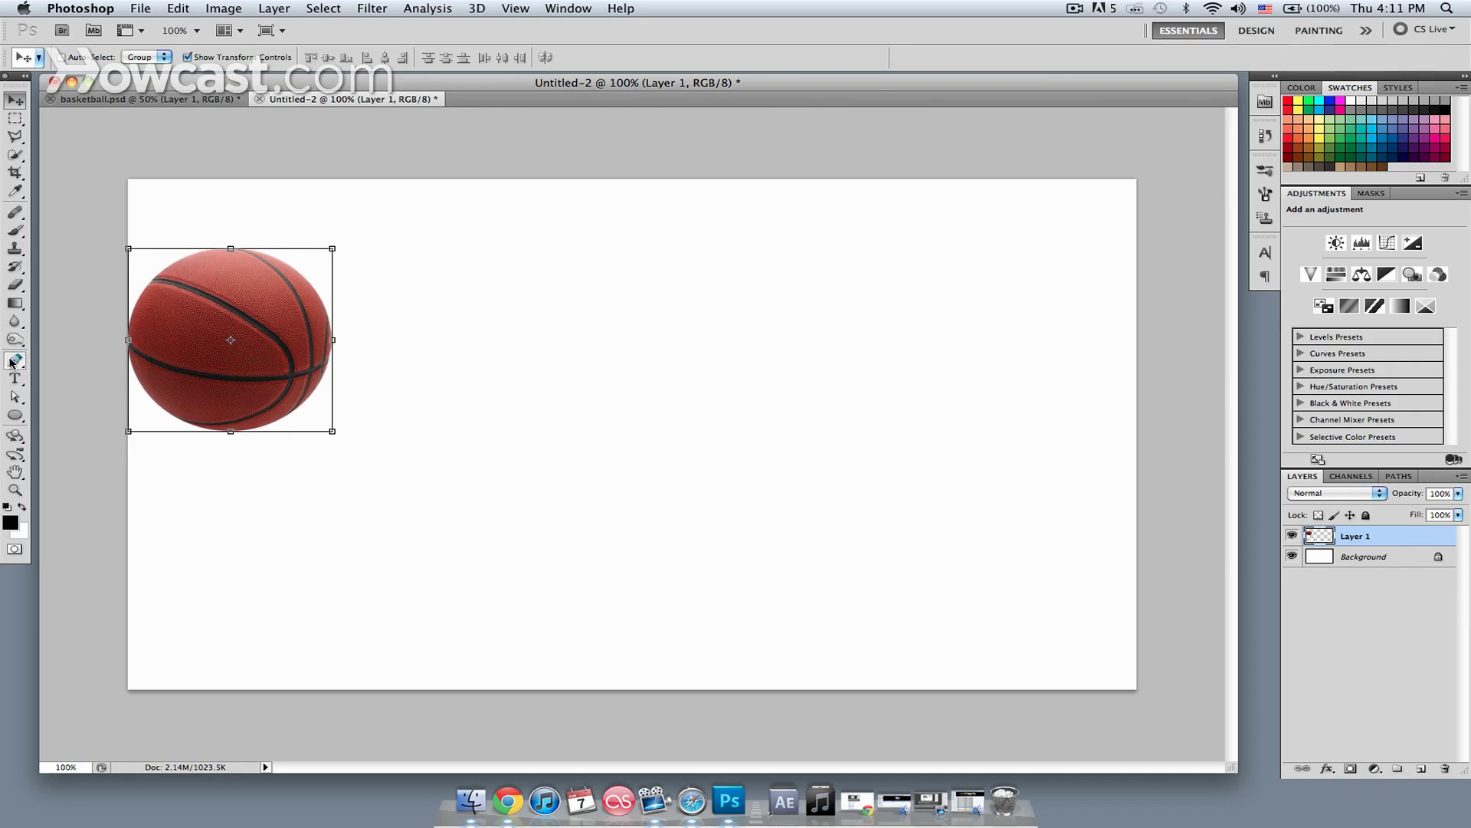
left_click(13, 361)
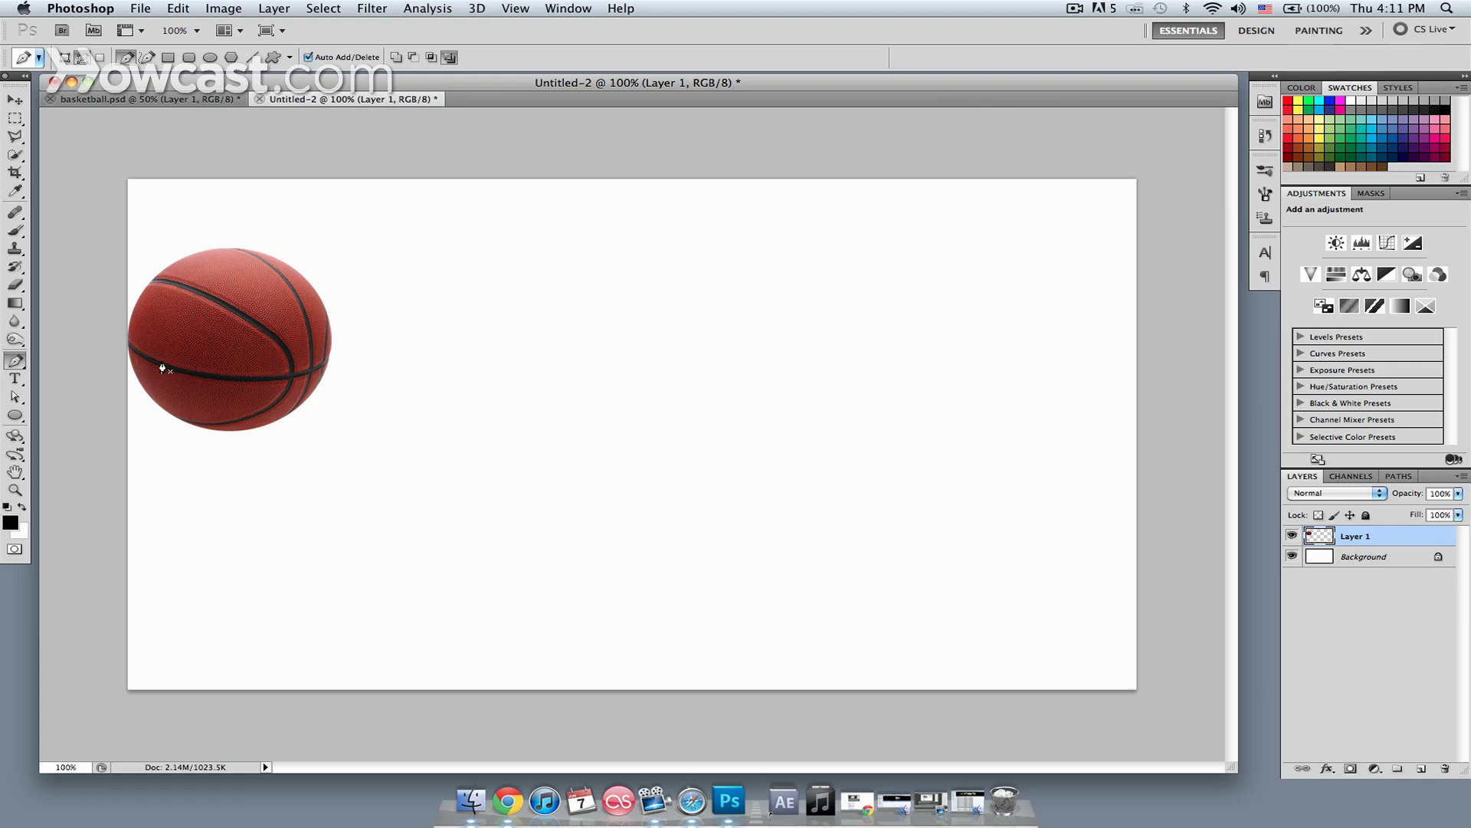
Start a pen path on the ball and arc it down to a sharp first bounce near the bottom
left_click_drag(145, 363, 207, 262)
left_click_drag(570, 634, 576, 826)
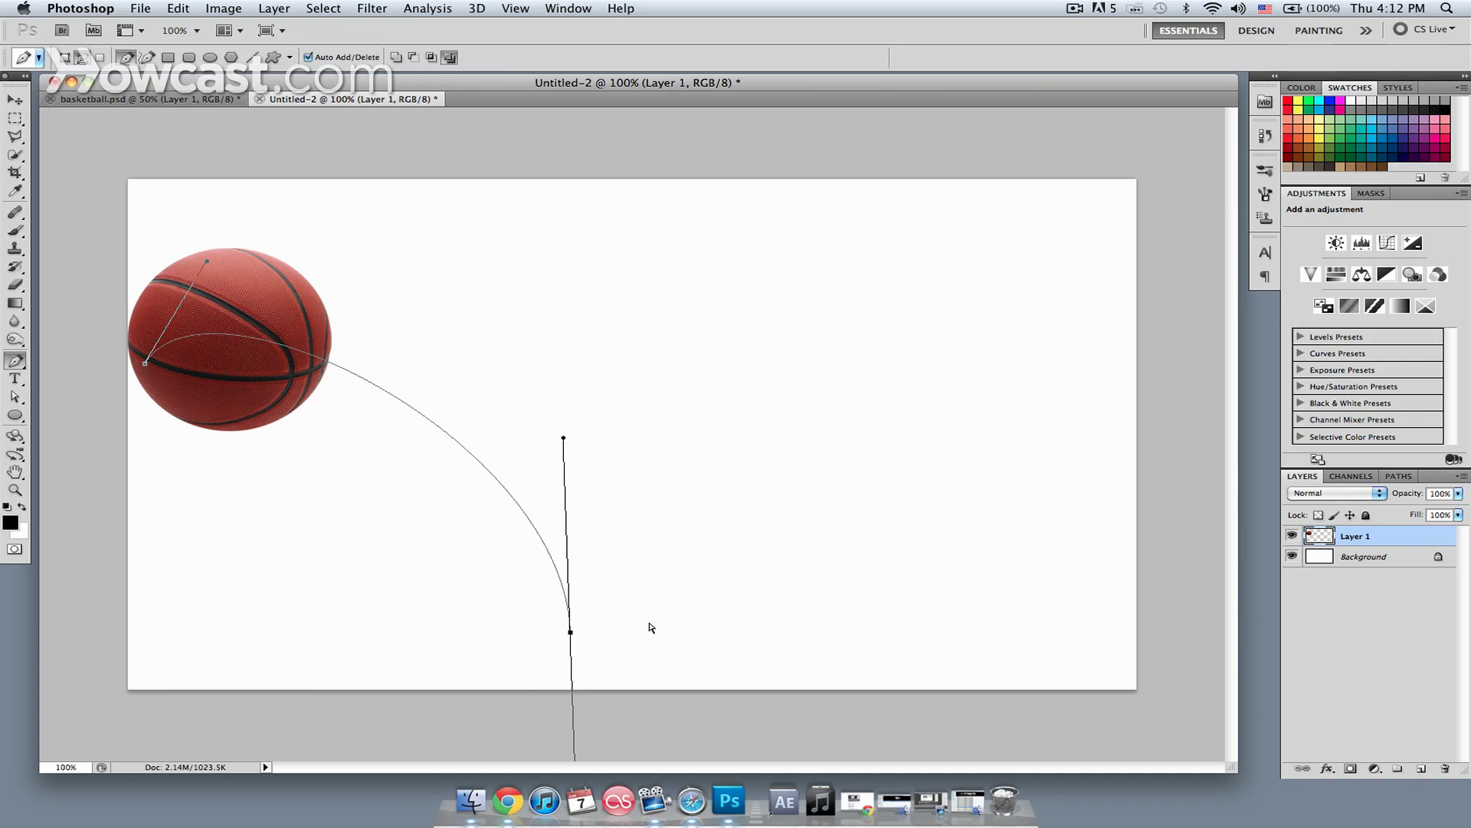
key("super+minus")
left_click_drag(715, 452, 1058, 775)
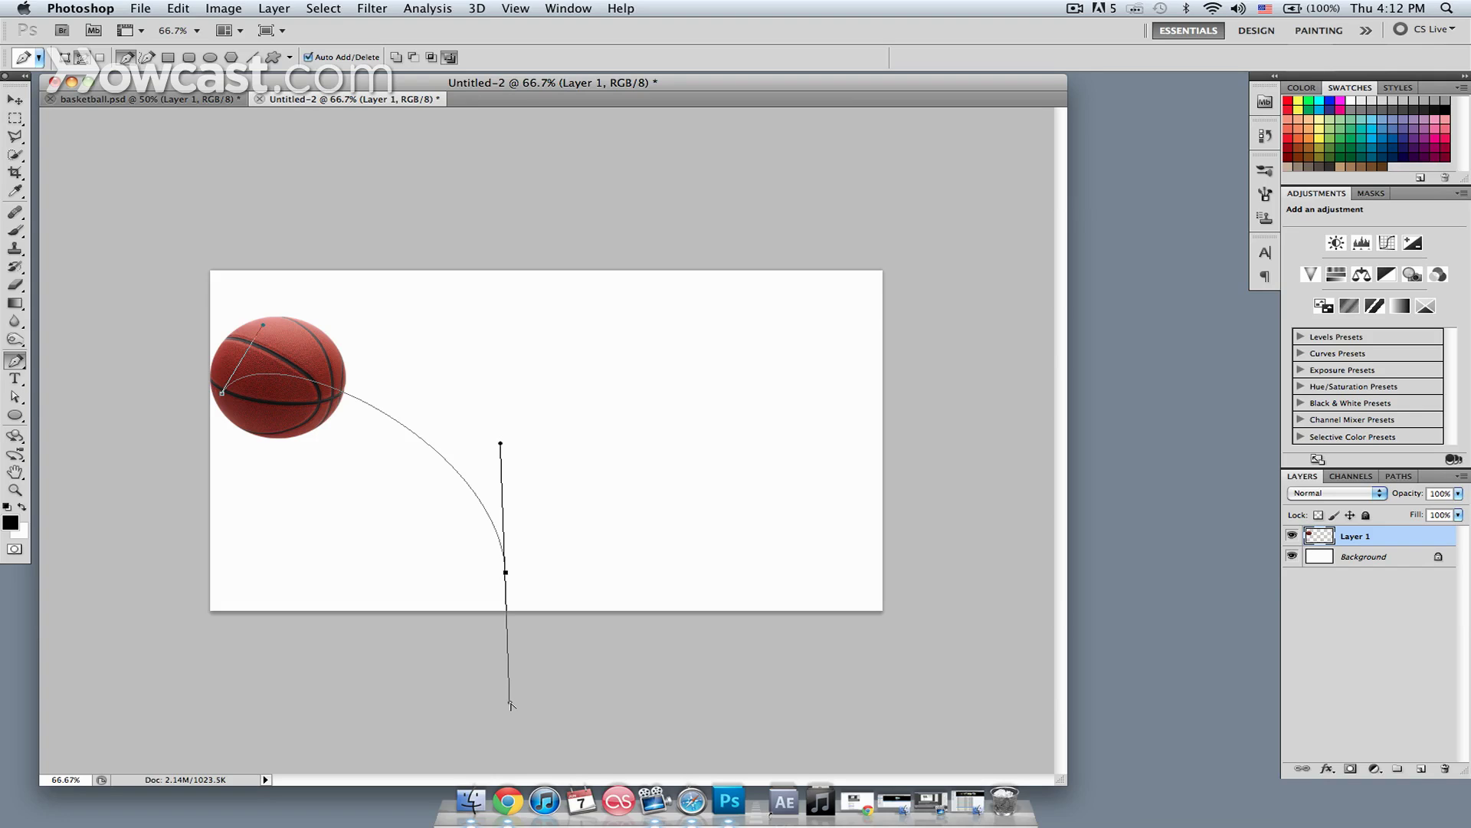
left_click_drag(511, 703, 565, 624)
left_click_drag(565, 537, 511, 464)
Add a second bounce point further right and a third arc continuing past the right edge
left_click_drag(758, 571, 772, 811)
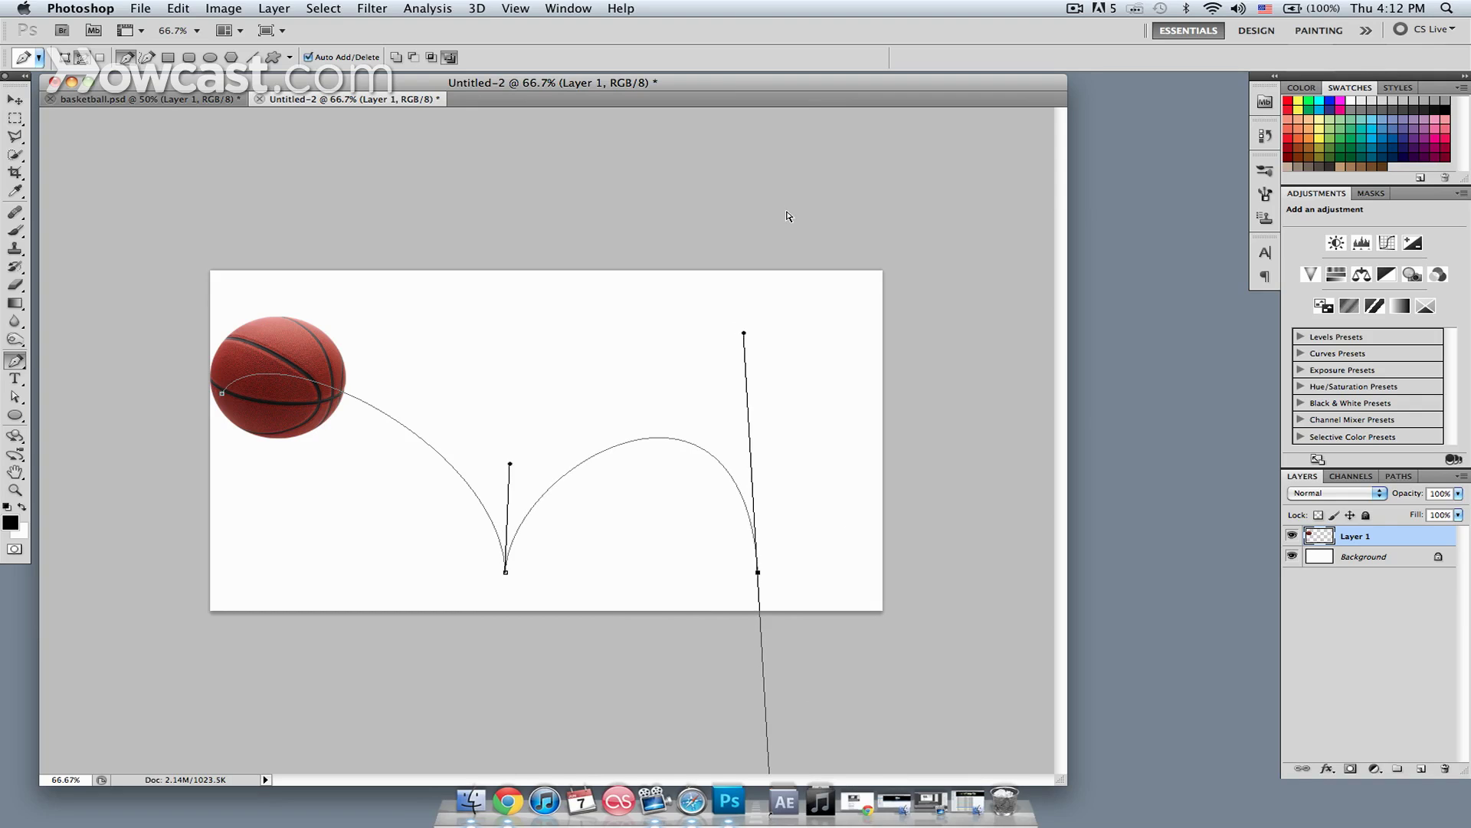
key("super+minus")
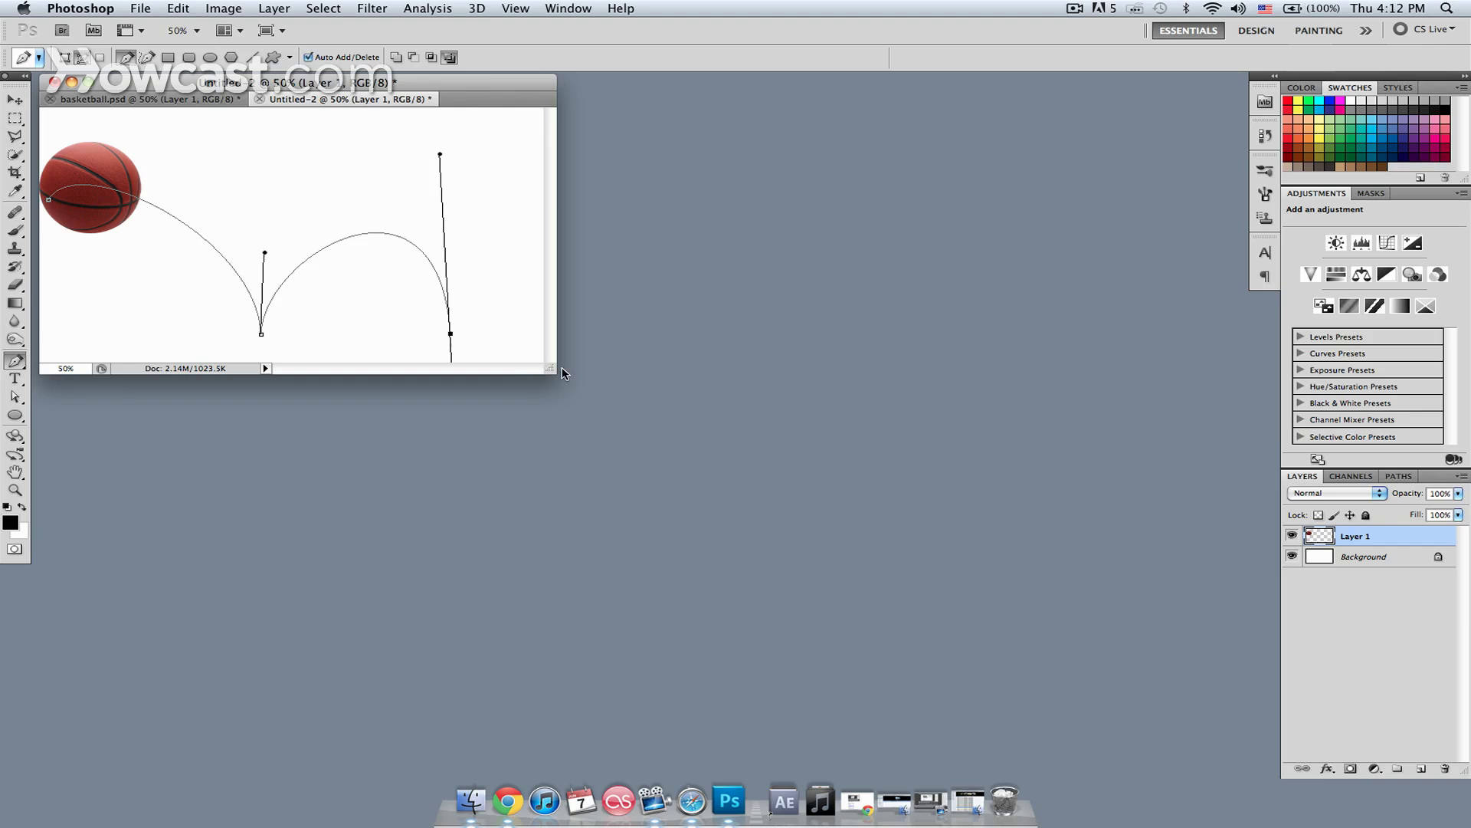
left_click_drag(552, 369, 811, 812)
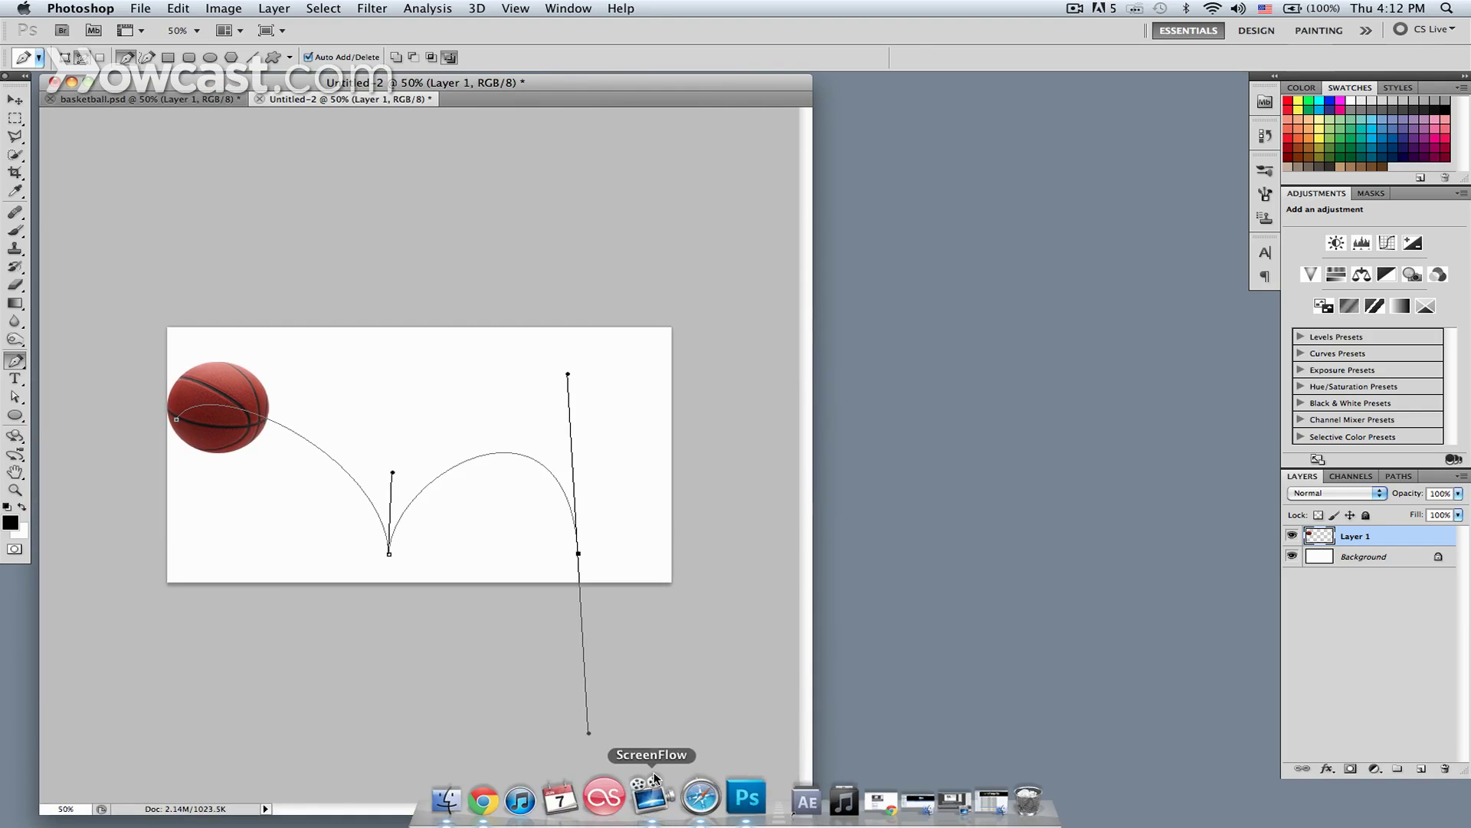
left_click_drag(588, 736, 593, 395)
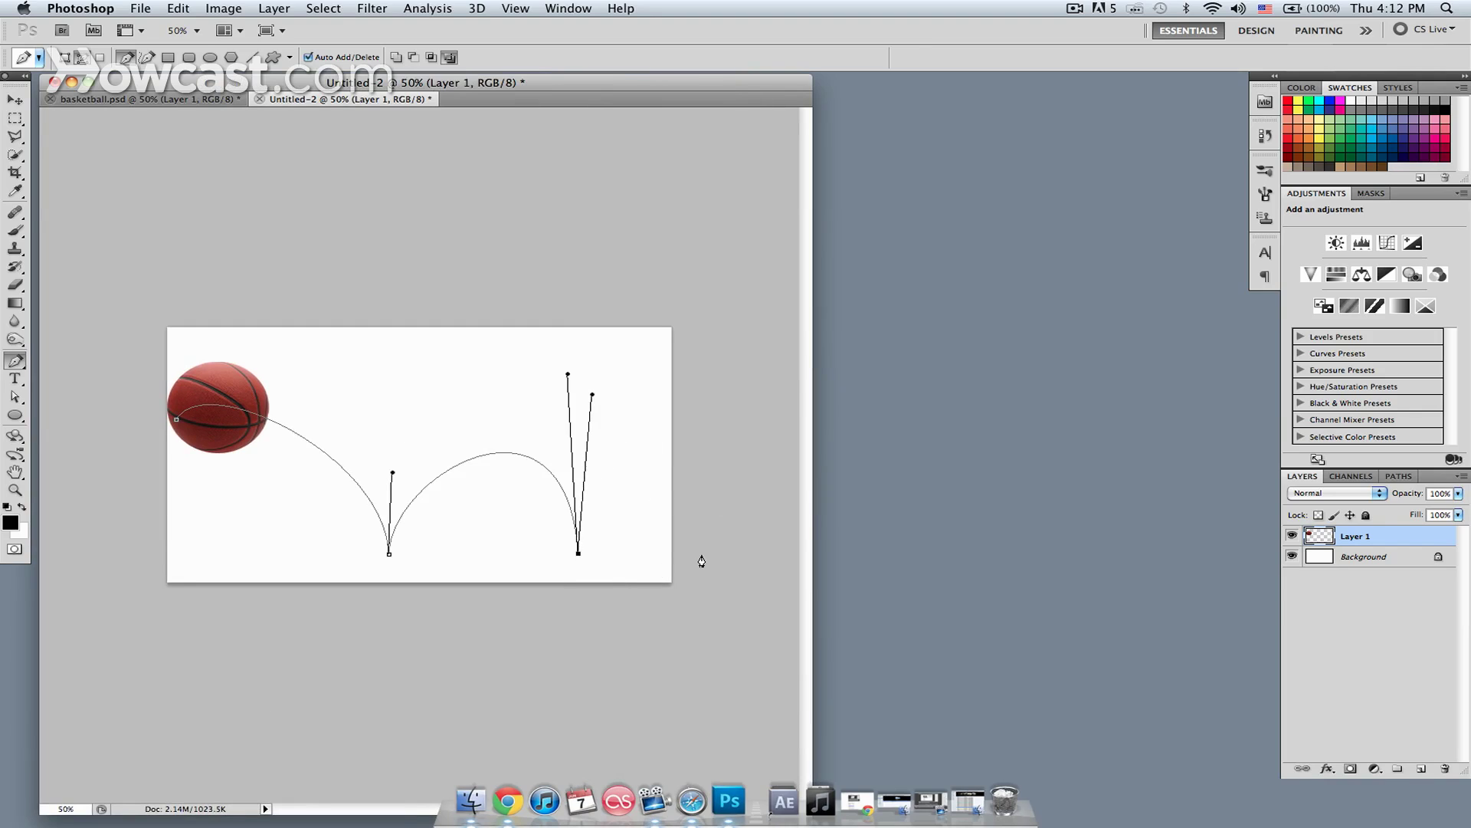
left_click_drag(706, 558, 716, 672)
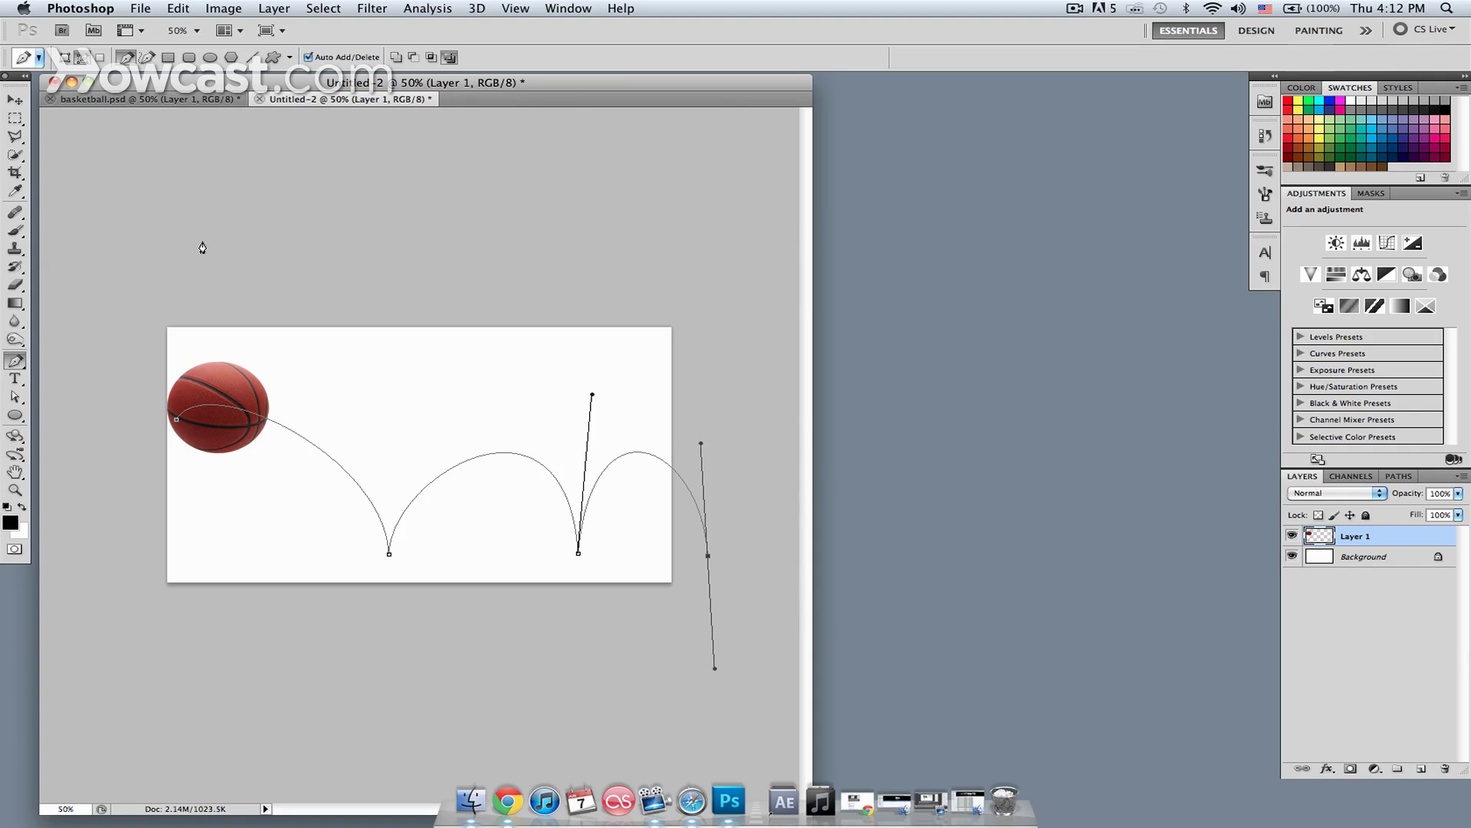
Reshape the first and second bounce arcs by dragging their anchor handles
left_click(16, 397)
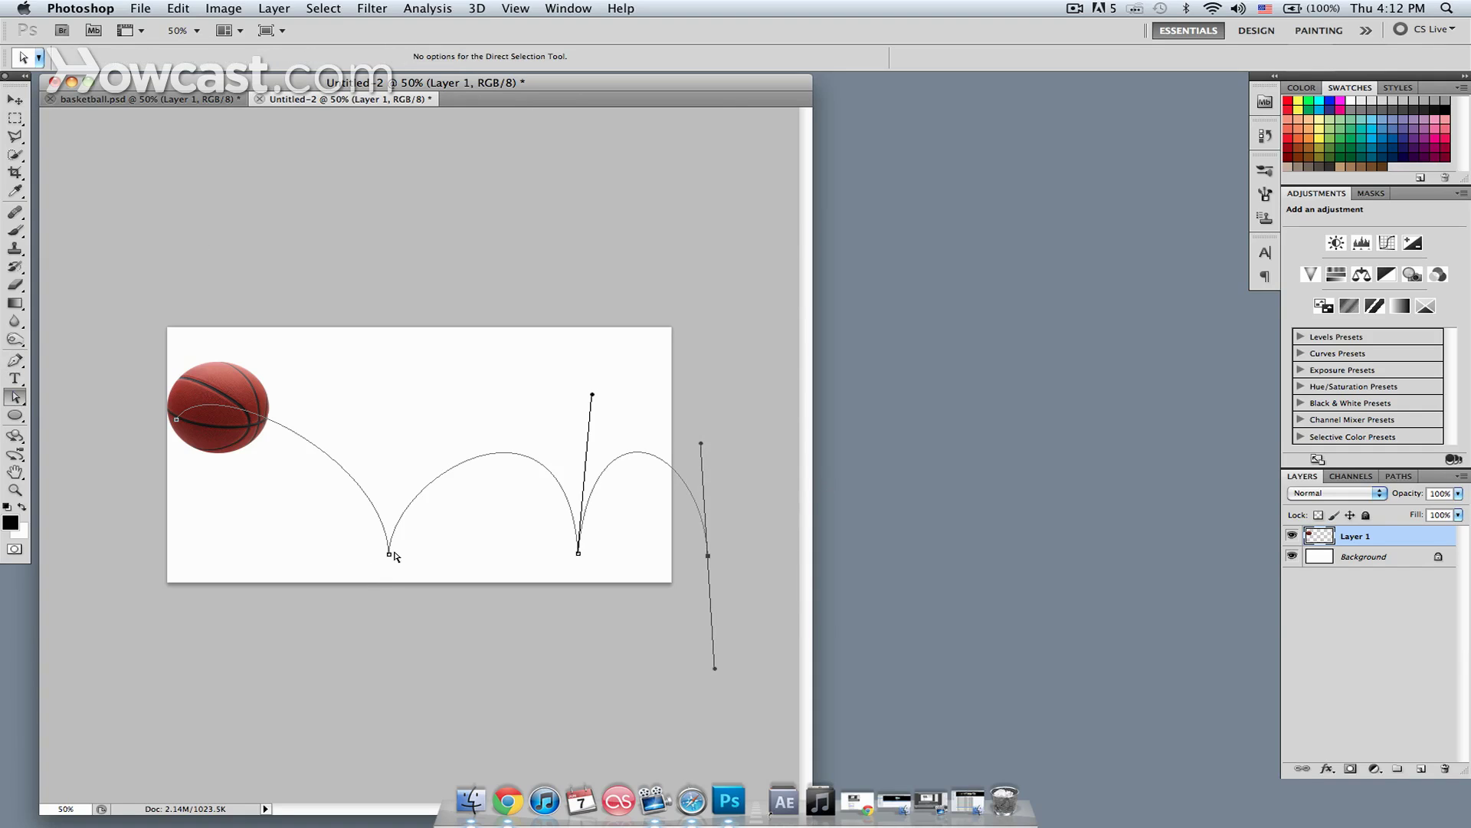
left_click(390, 554)
left_click_drag(386, 458, 371, 334)
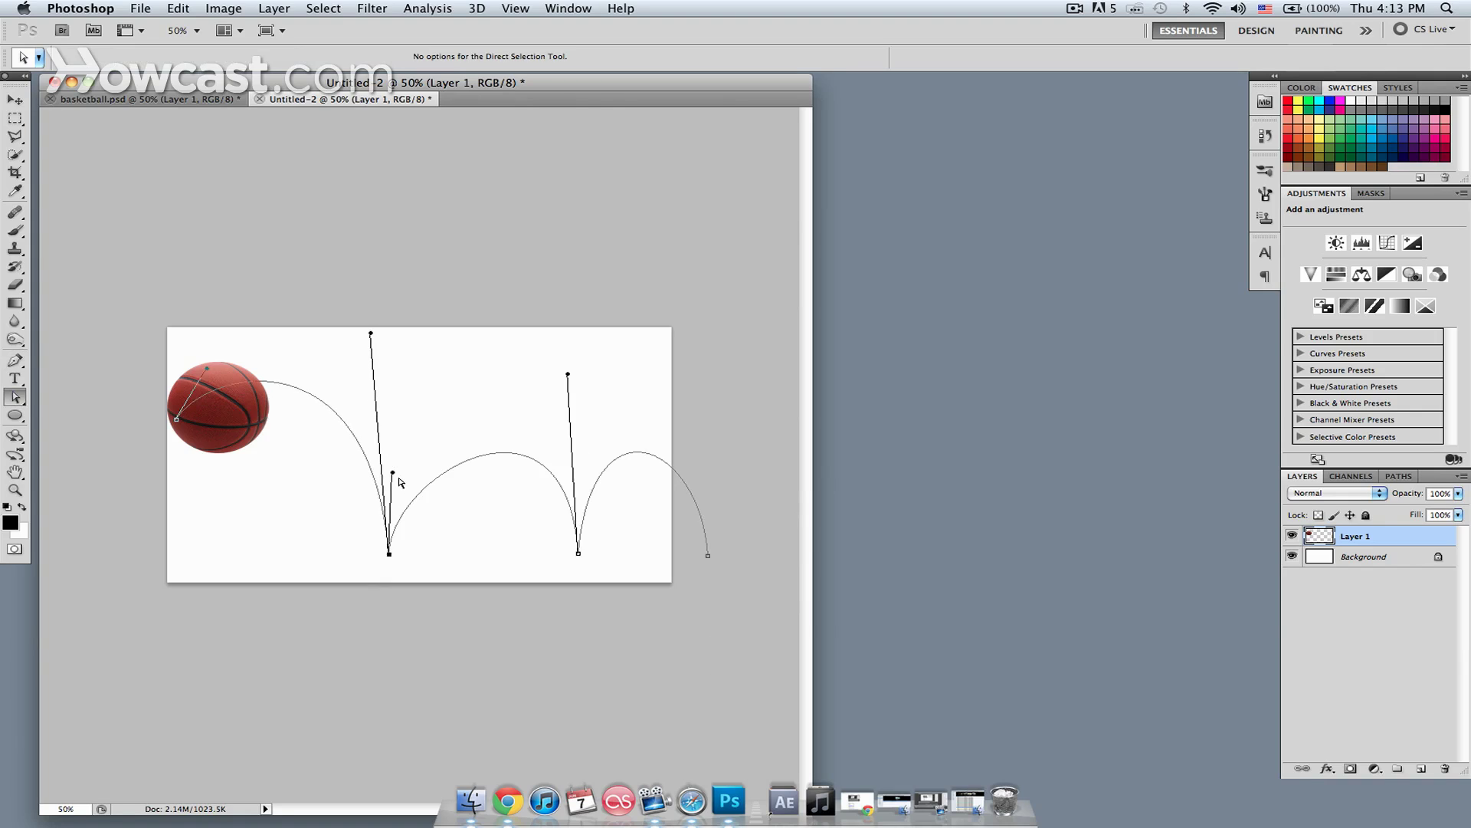
left_click_drag(392, 473, 402, 434)
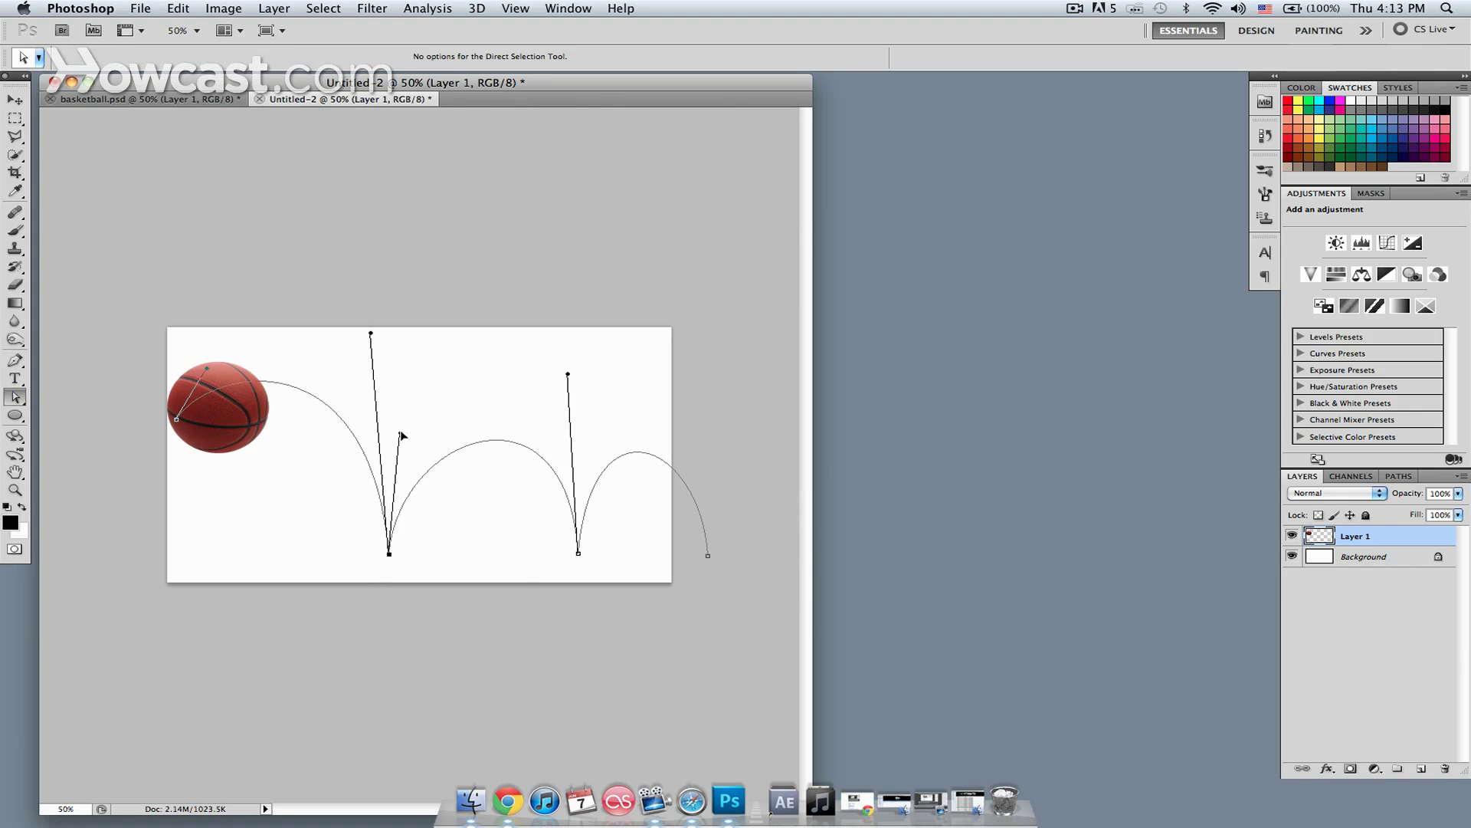
left_click_drag(568, 377, 541, 409)
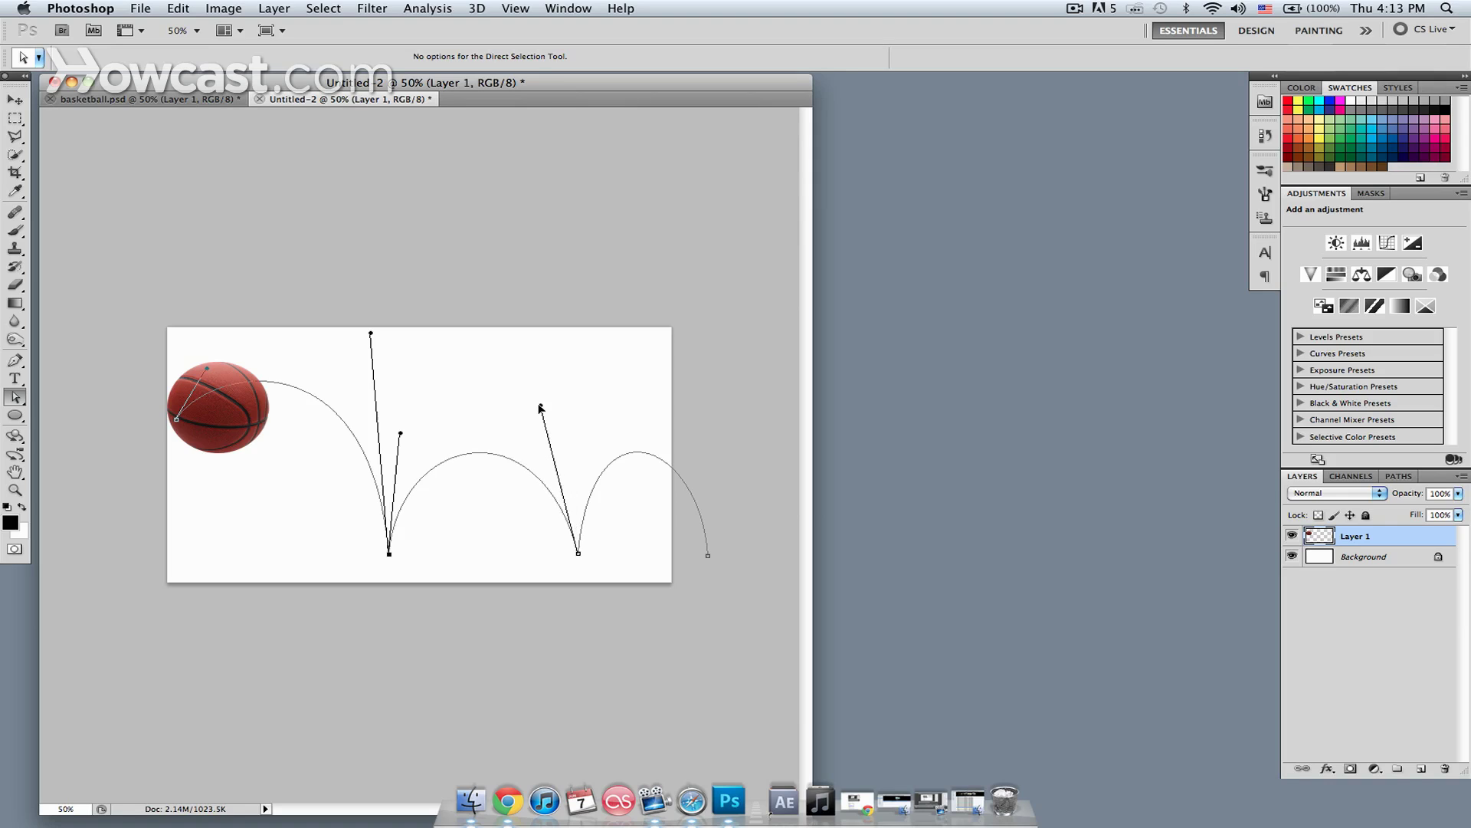
Lower and flatten the last bounce arc so it is lower than the previous one
left_click(707, 554)
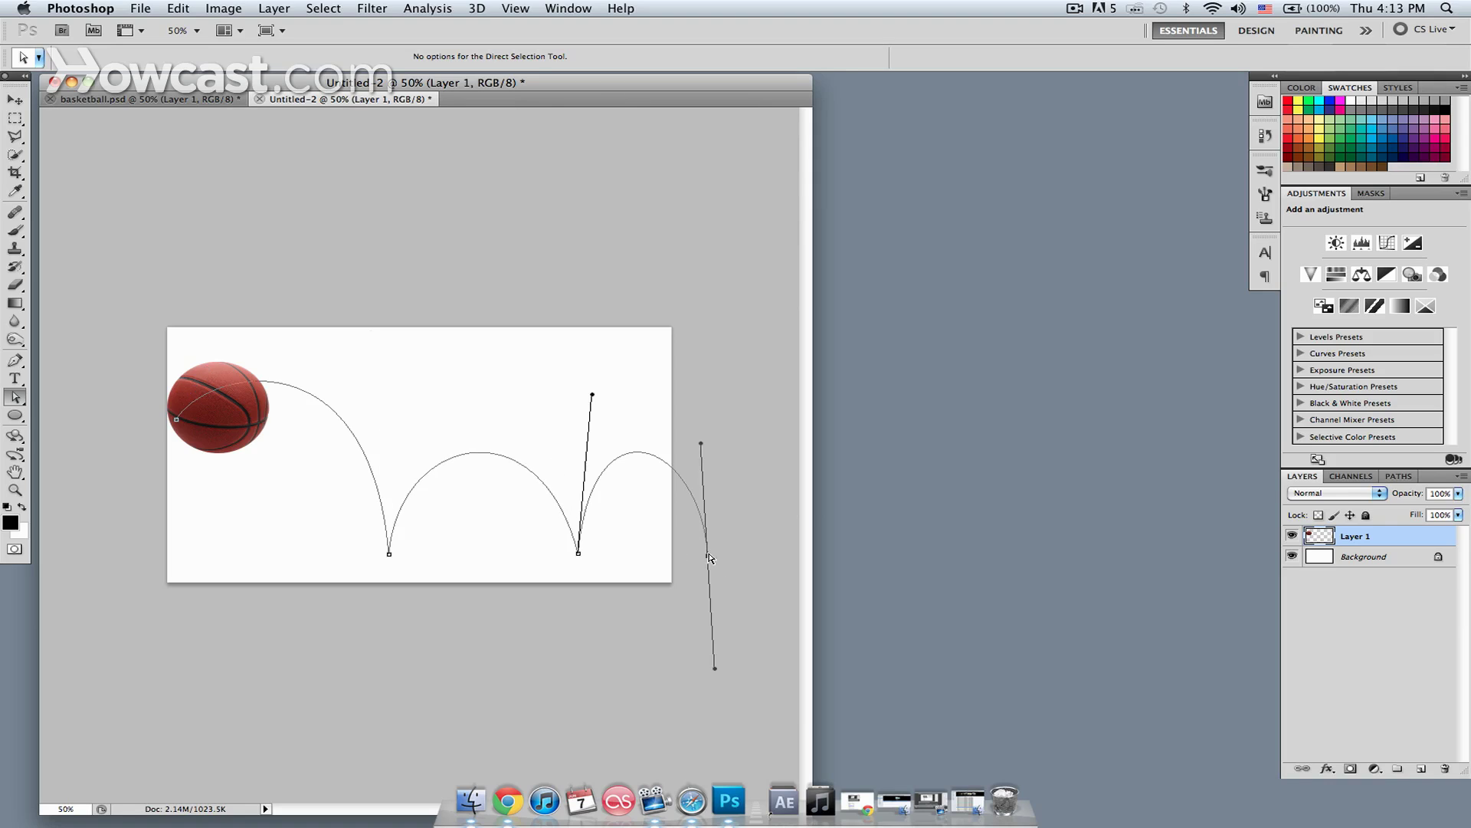
left_click_drag(701, 445, 696, 487)
left_click_drag(591, 396, 608, 455)
left_click(612, 458)
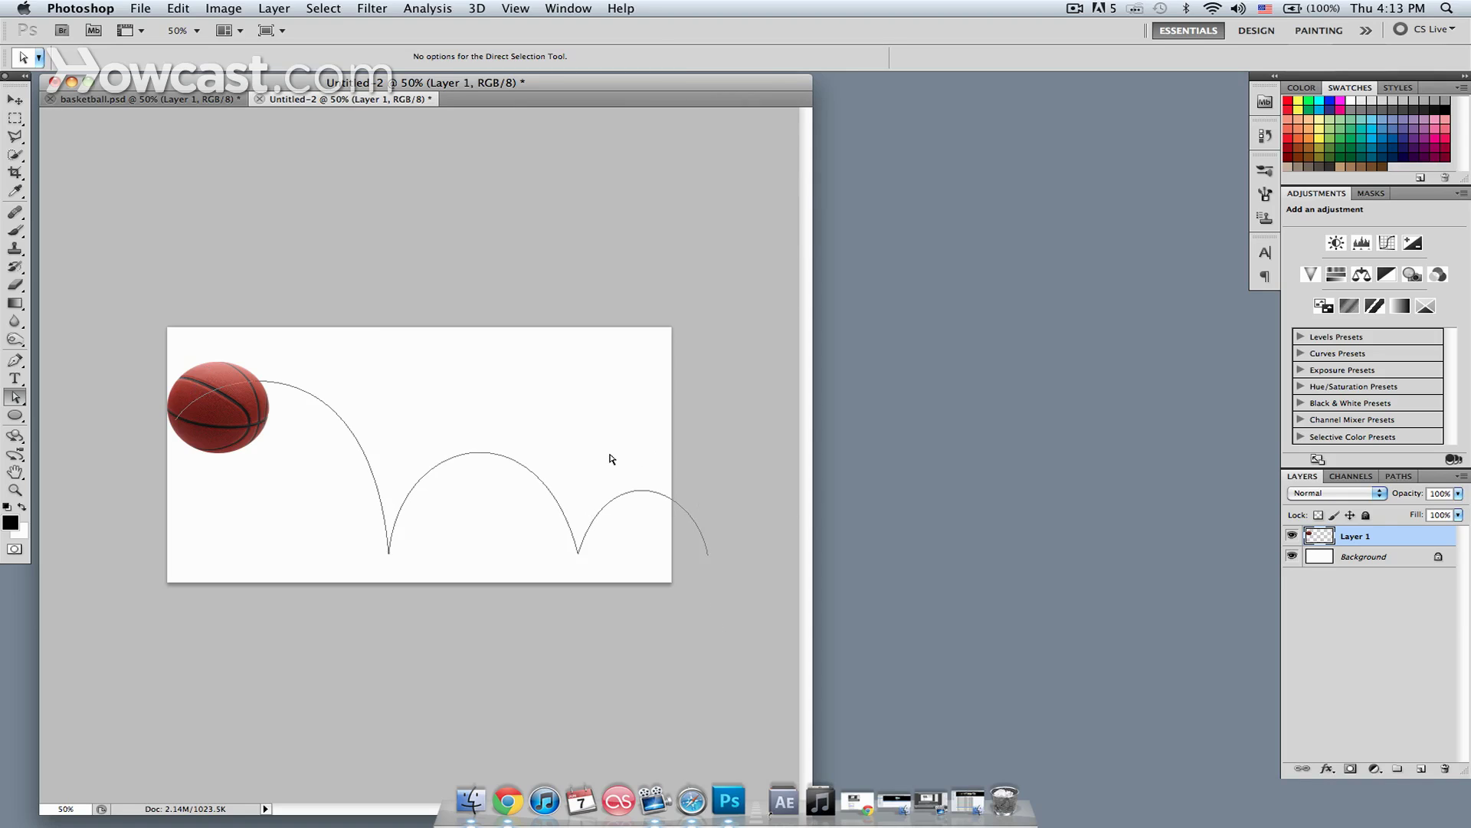
left_click(578, 555)
left_click_drag(608, 455, 609, 463)
left_click_drag(696, 488, 696, 501)
Zoom the canvas to 100% and enlarge the document window
key("super+equal")
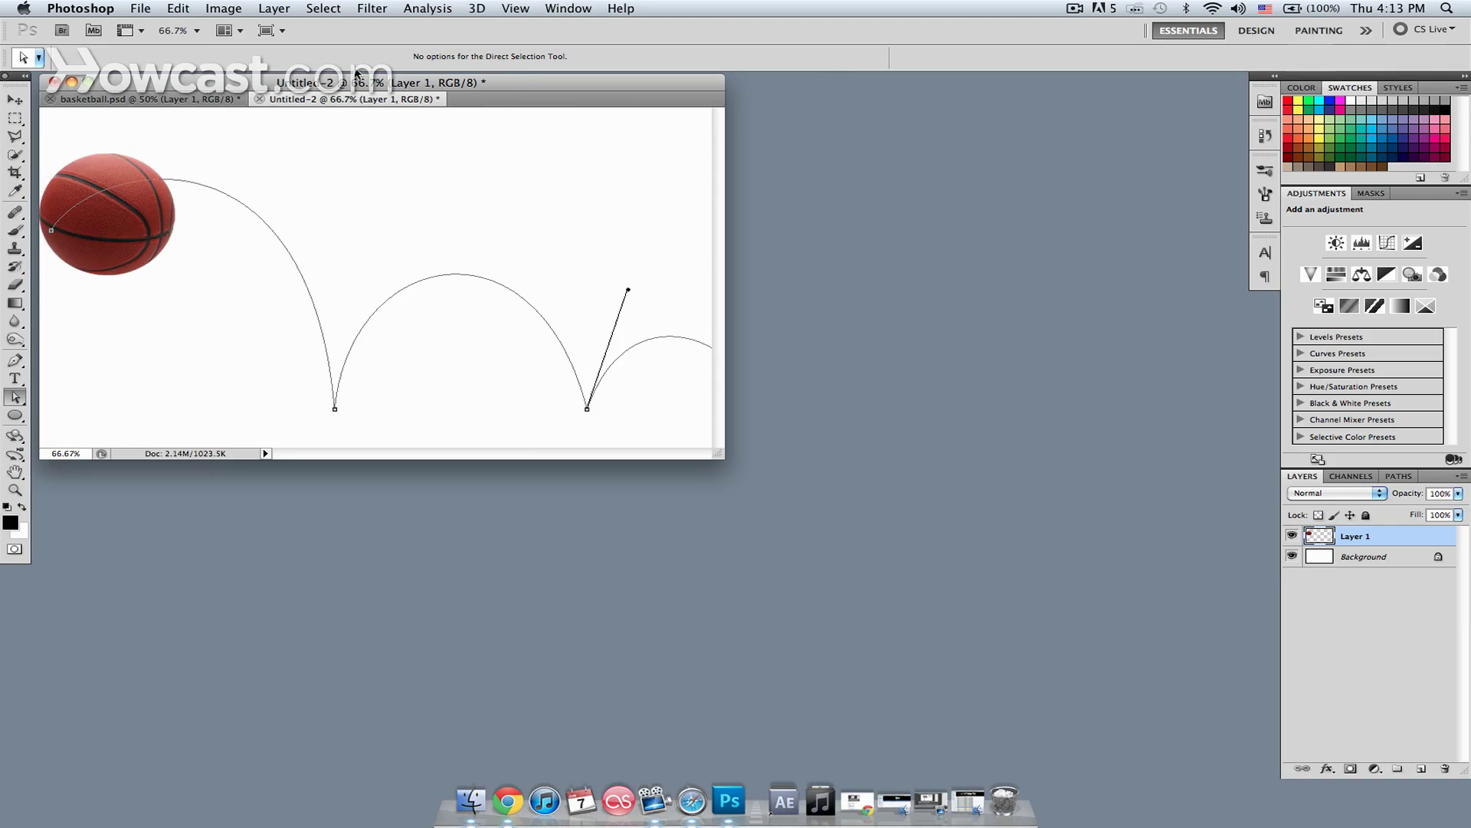
key("super+equal")
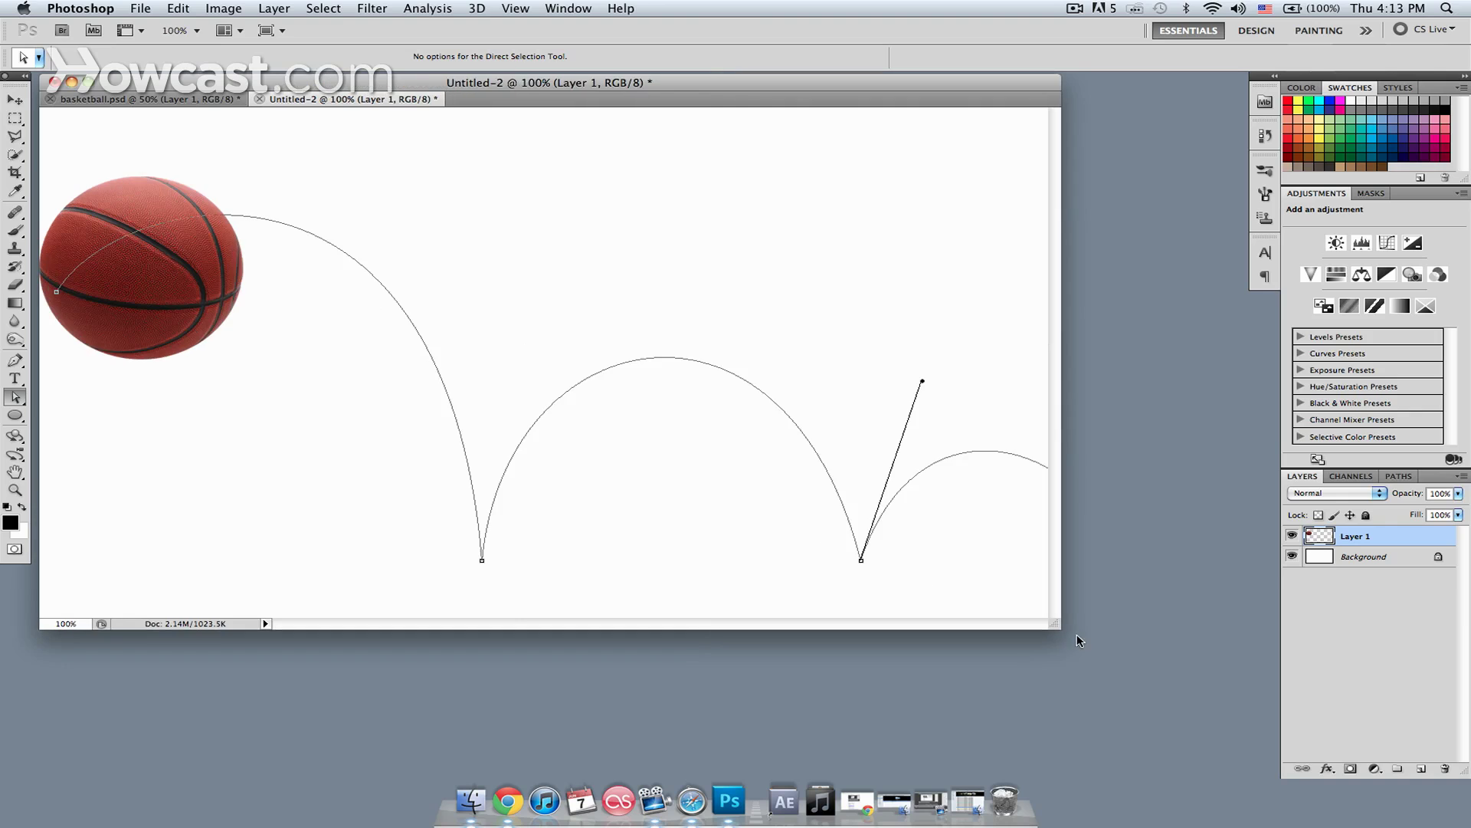
left_click_drag(1058, 623, 1195, 730)
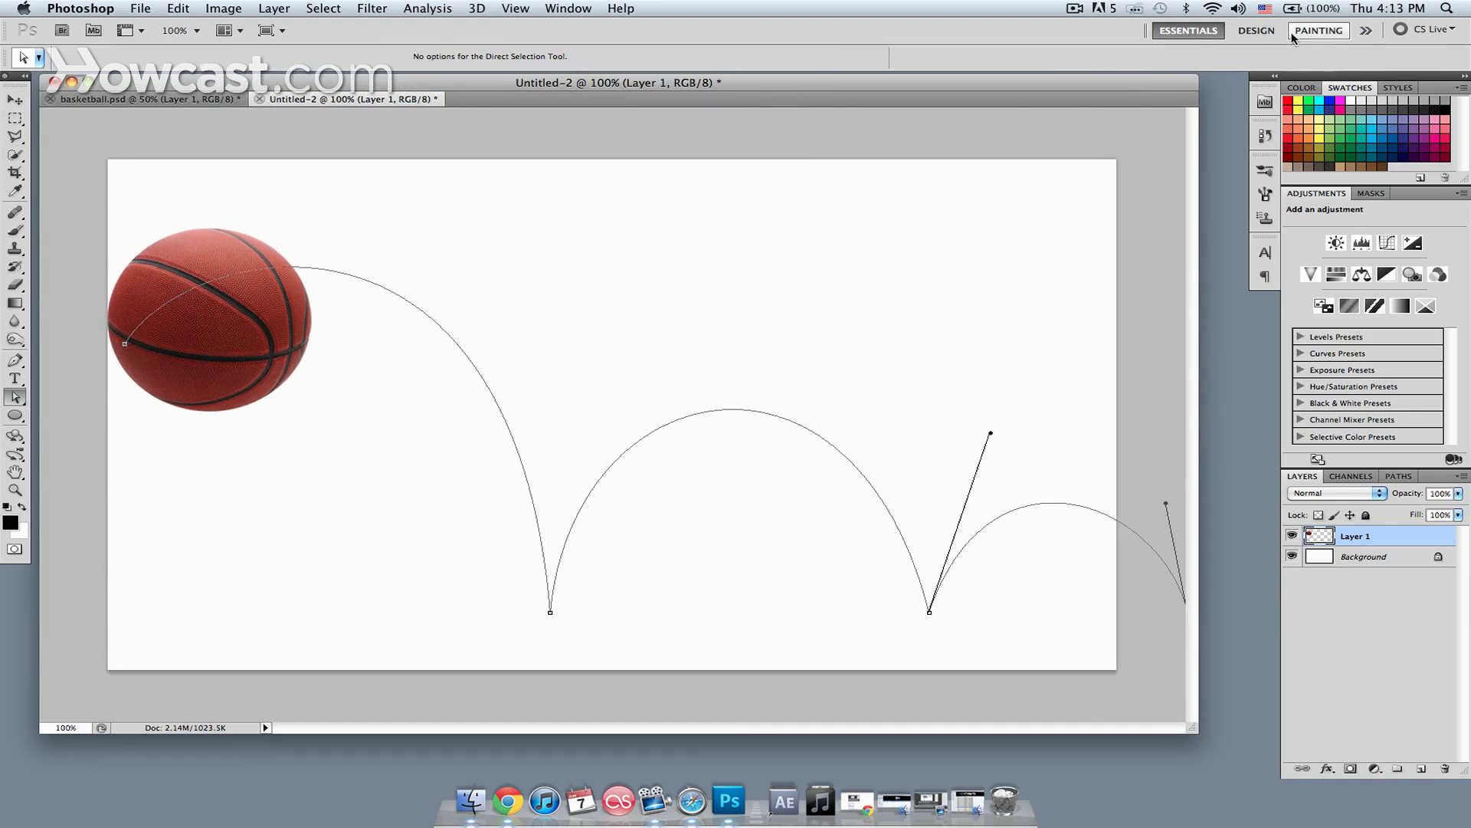
Switch to the Motion workspace and convert the Animation panel to timeline view
left_click(1365, 31)
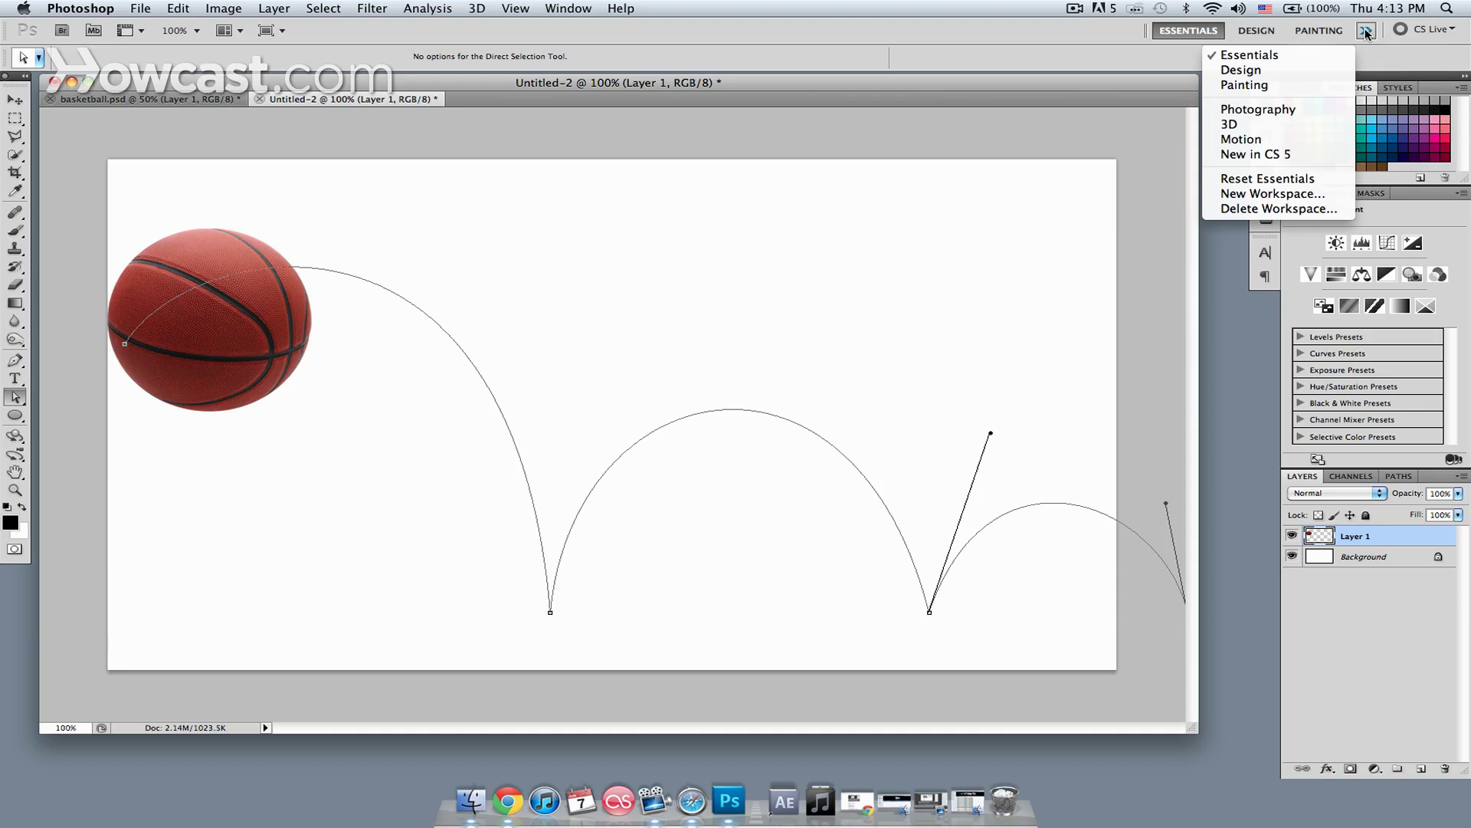
left_click(1260, 140)
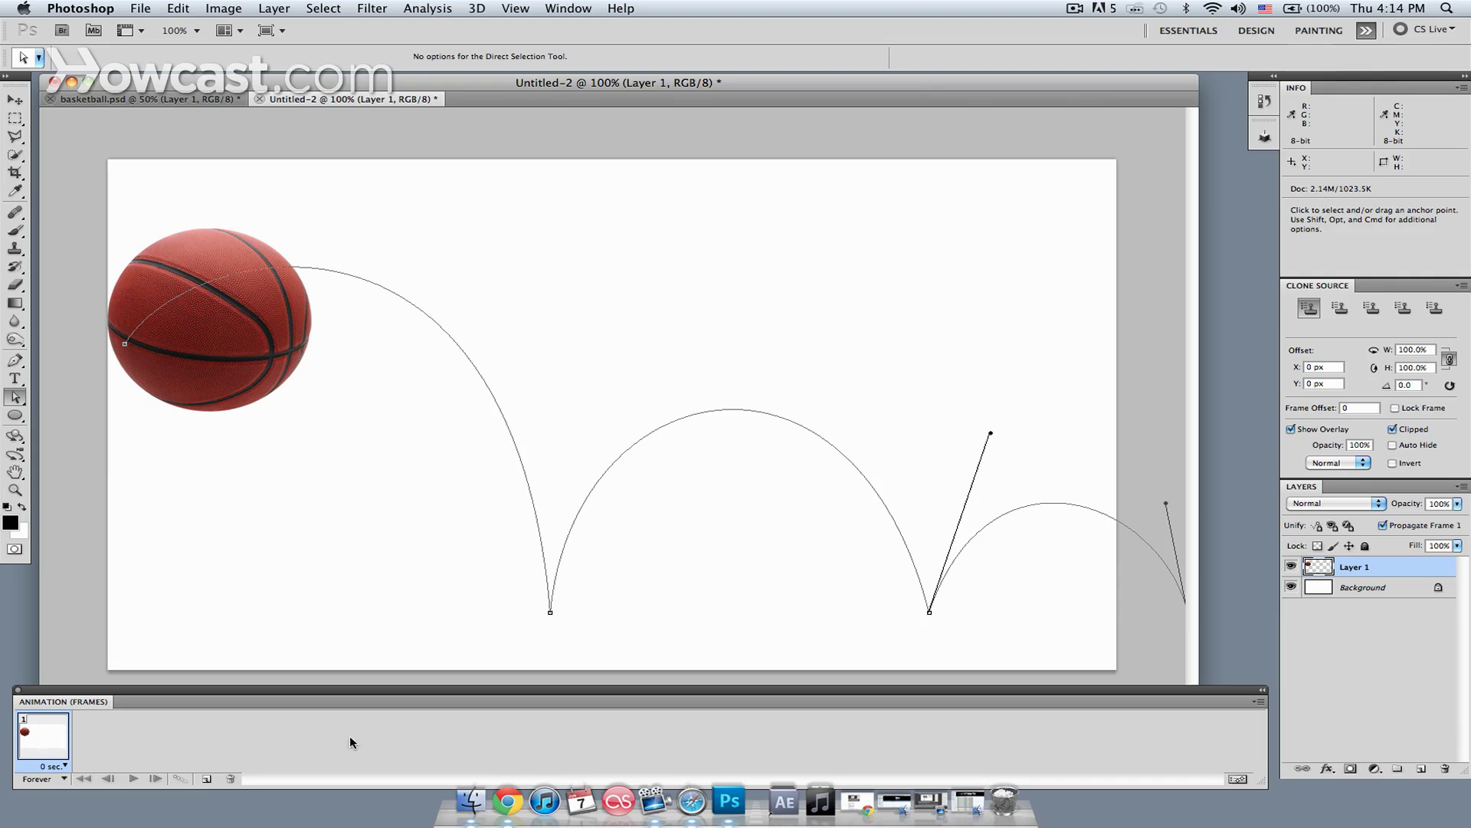
left_click(1235, 779)
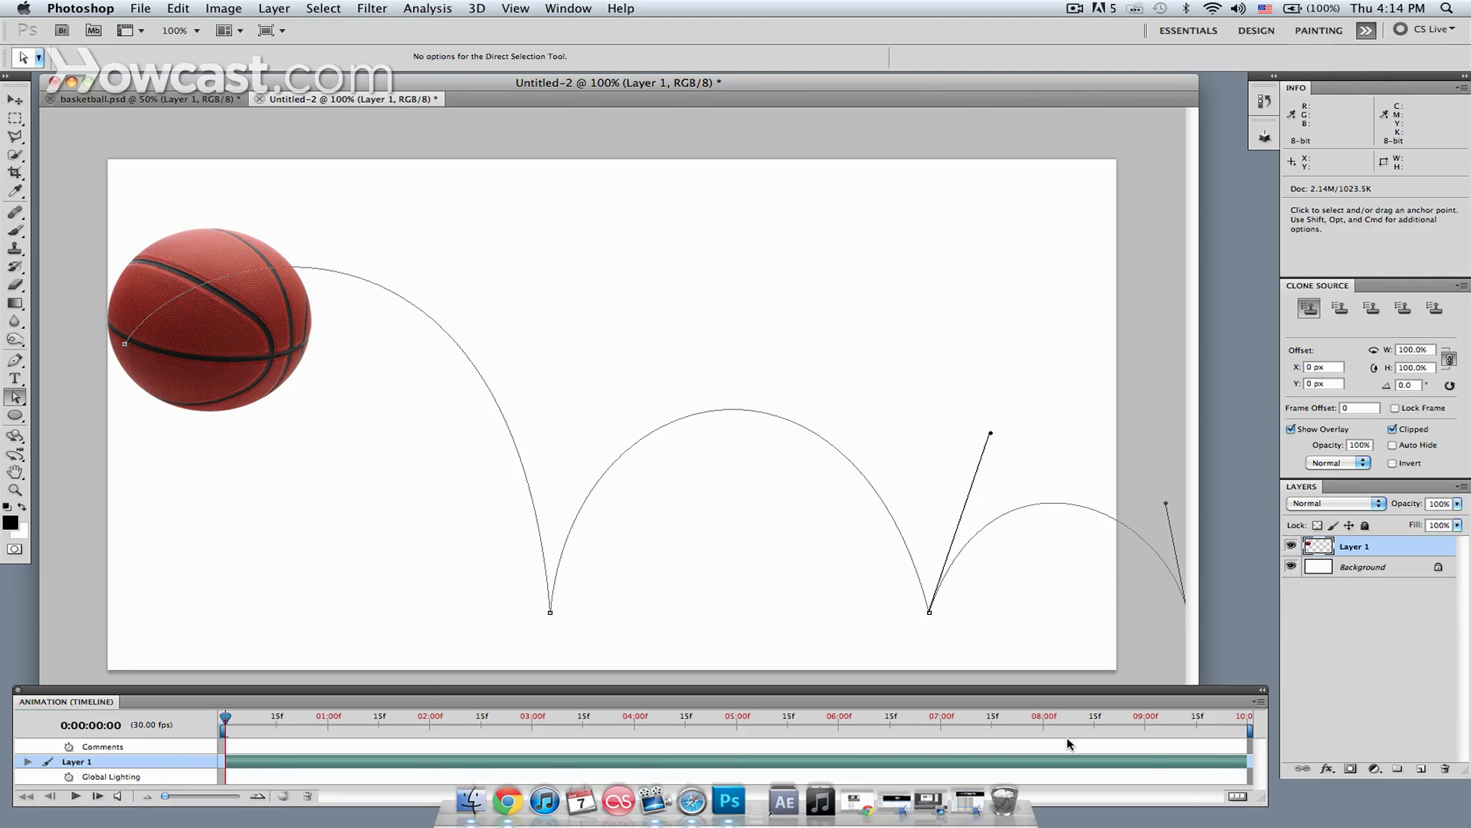
Convert the Animation panel back to frames and set frame 1's delay to No delay
left_click(1239, 797)
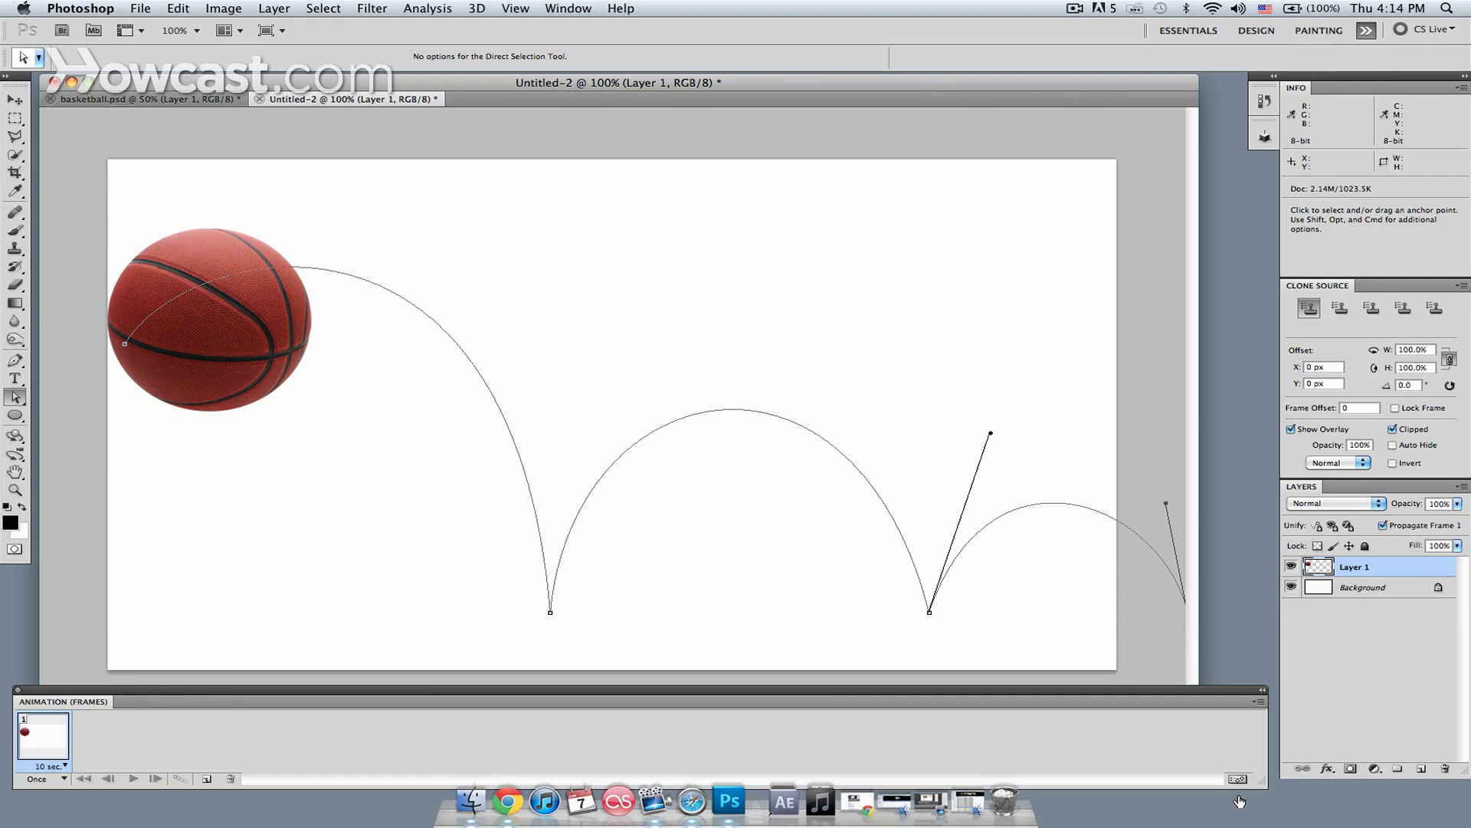
left_click(66, 766)
left_click(65, 768)
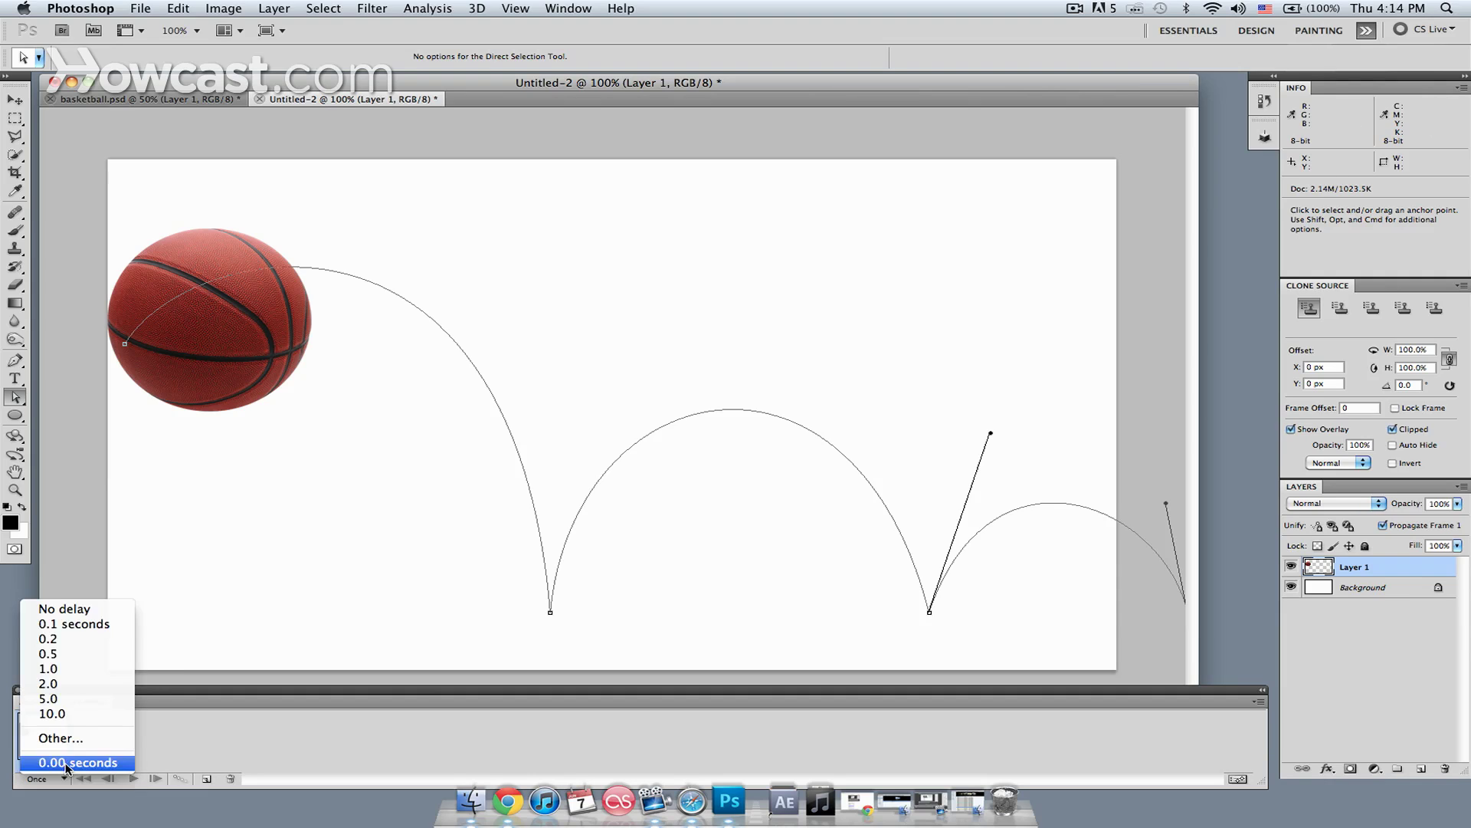
left_click(59, 609)
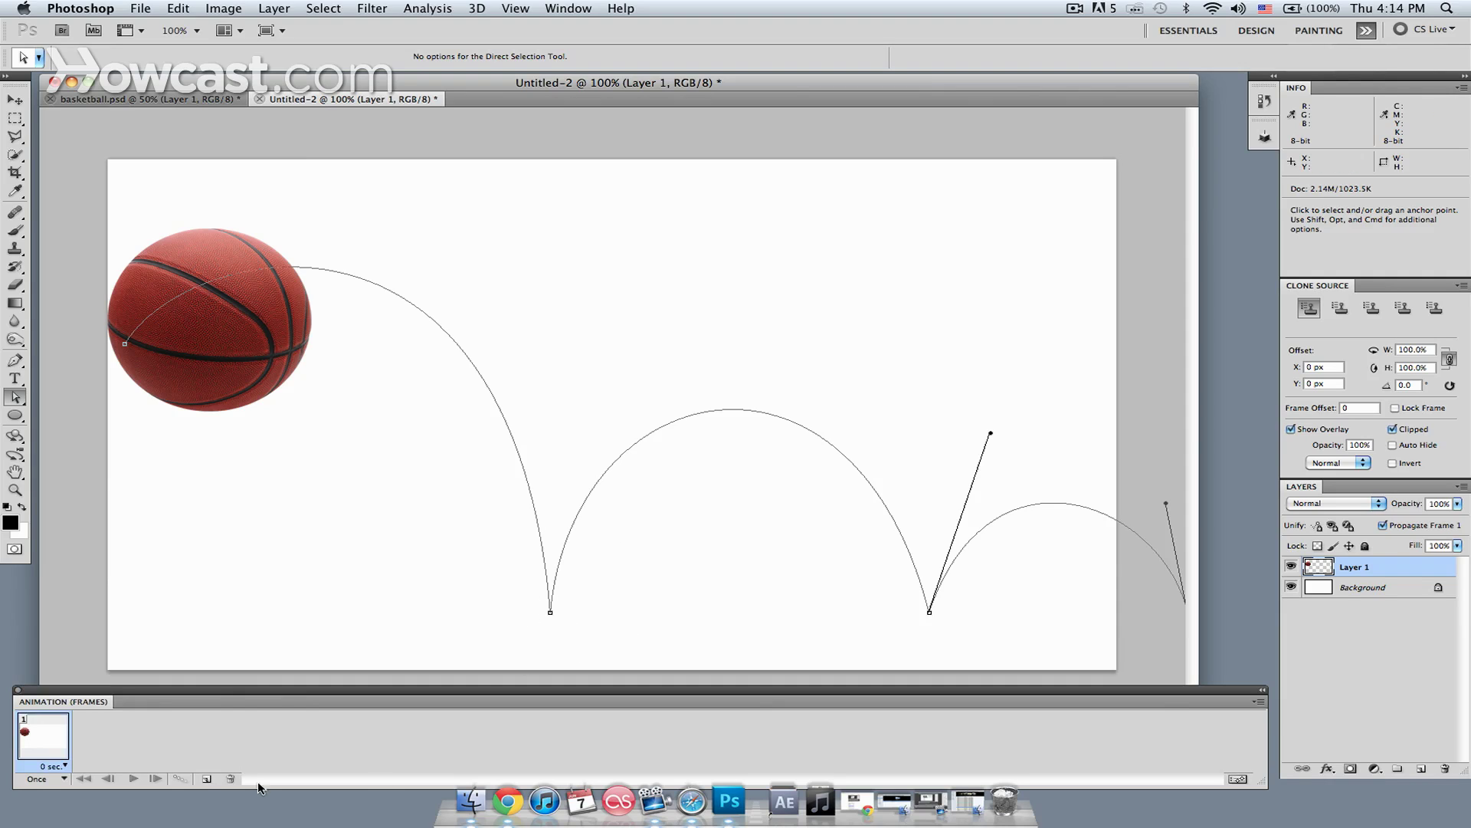
Duplicate frame 1 and move the ball down to the first bounce point in frame 2
left_click(206, 779)
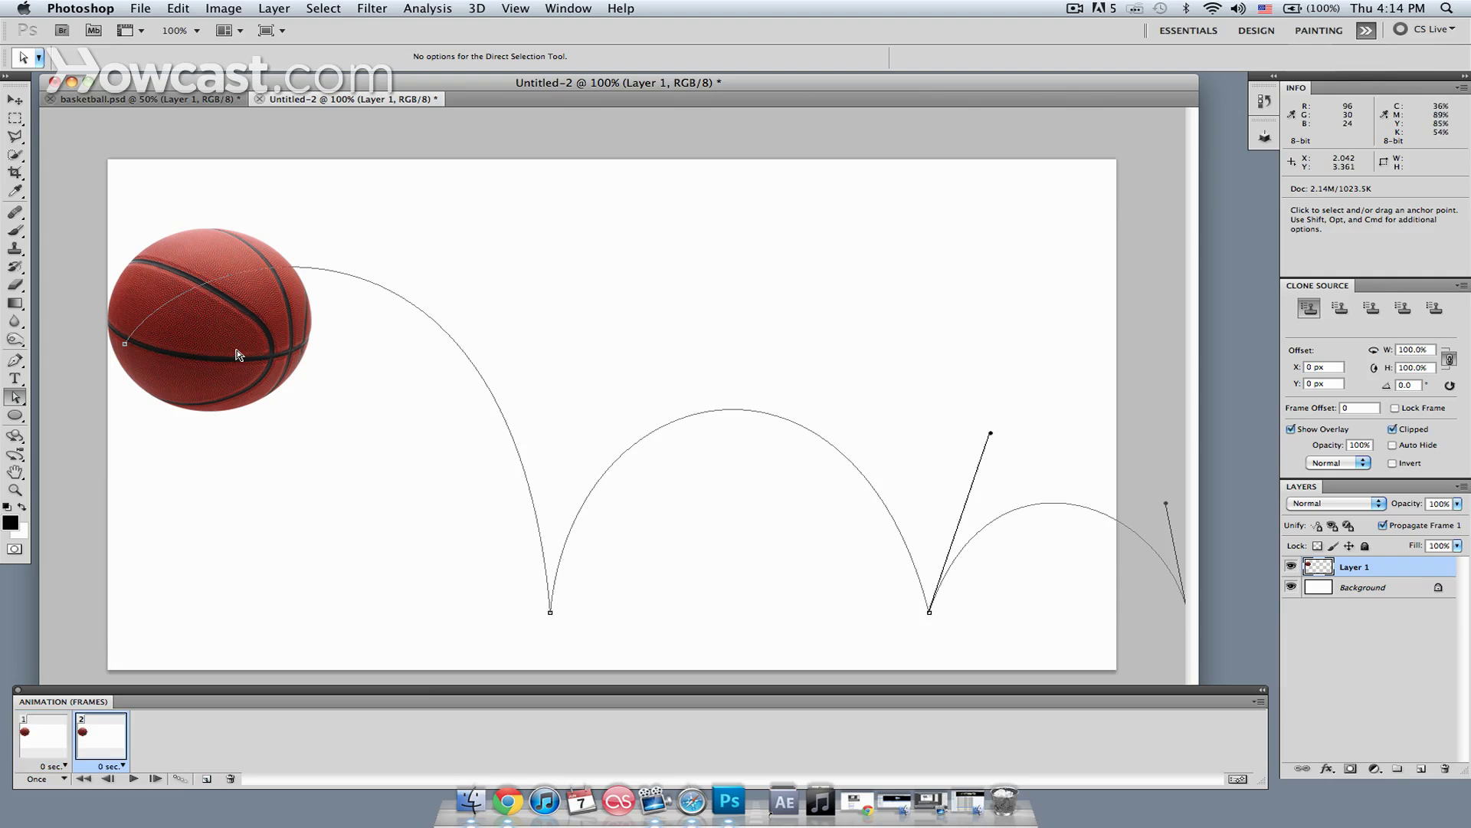
left_click(18, 103)
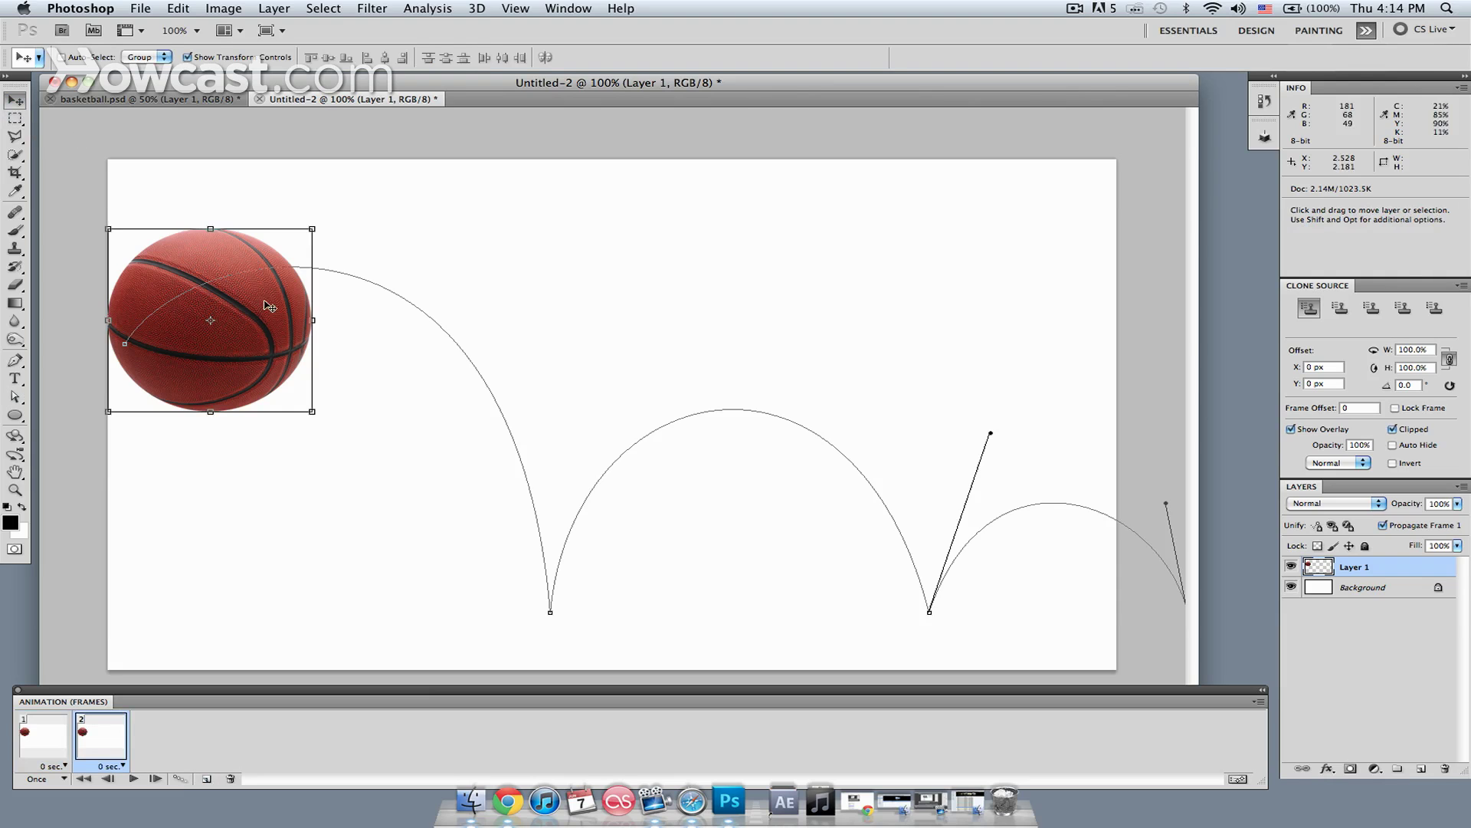
left_click_drag(263, 353, 564, 605)
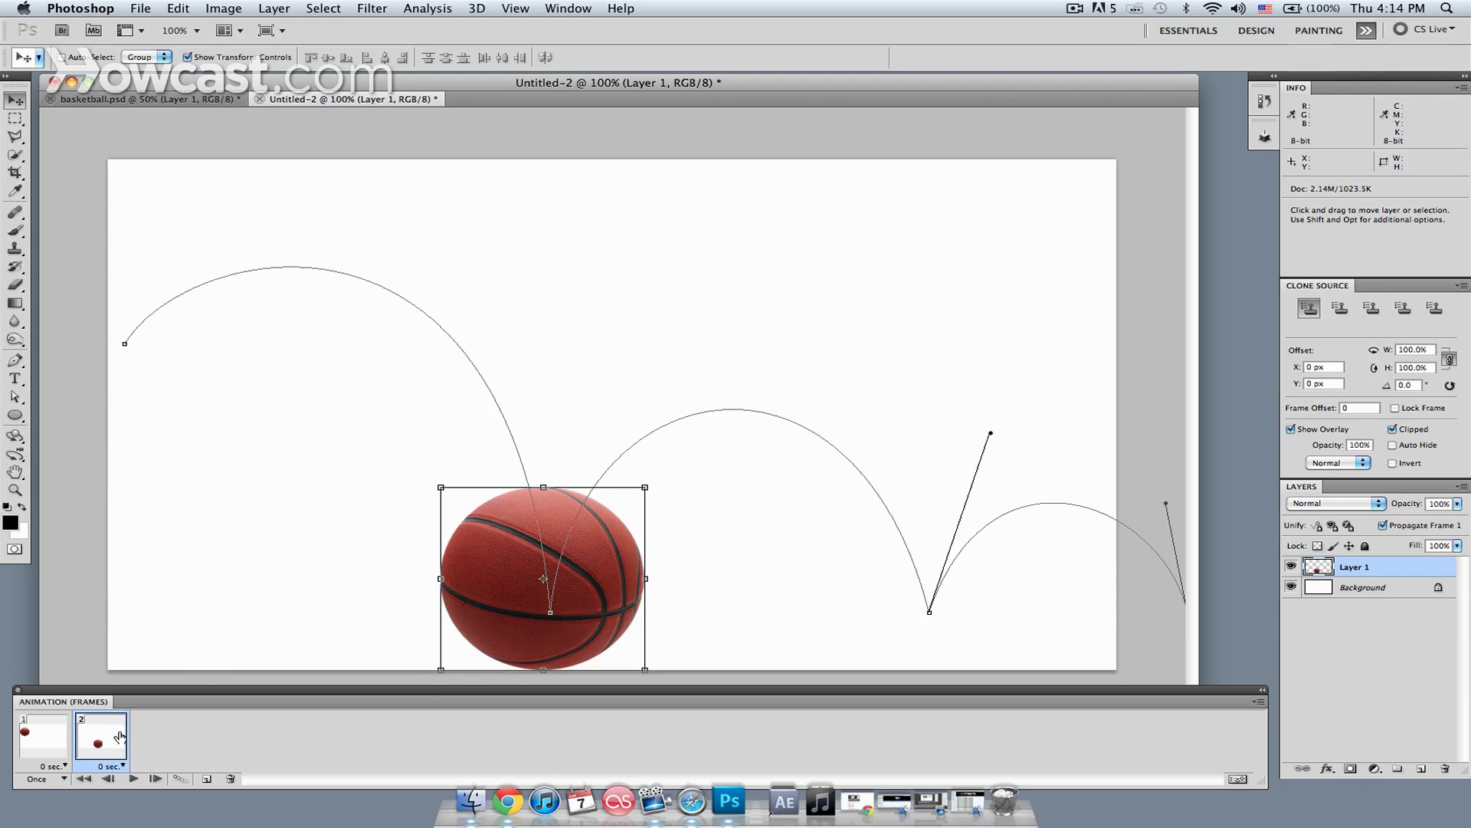
left_click(48, 741)
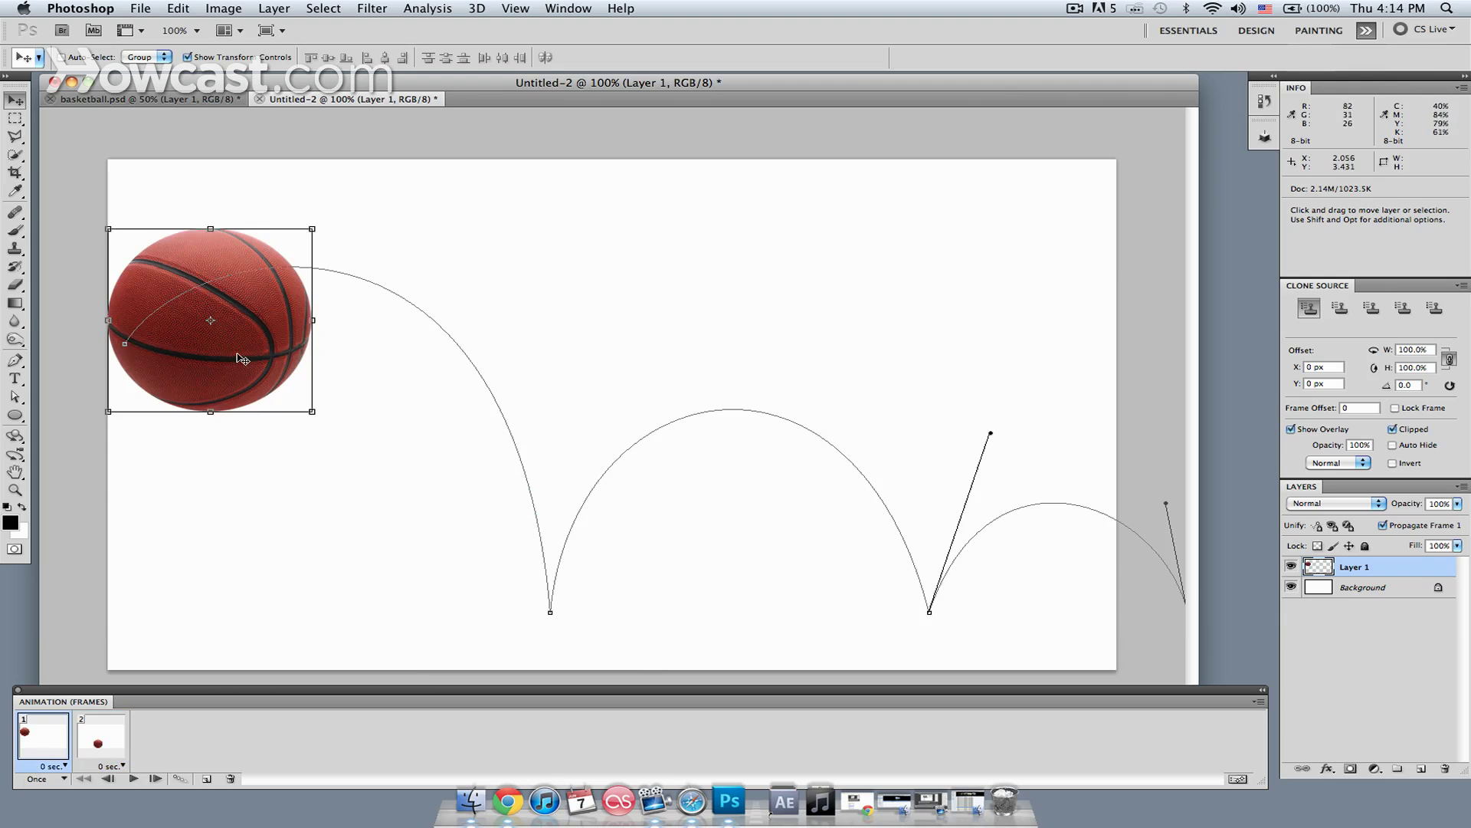
left_click_drag(229, 361, 161, 386)
left_click(99, 758)
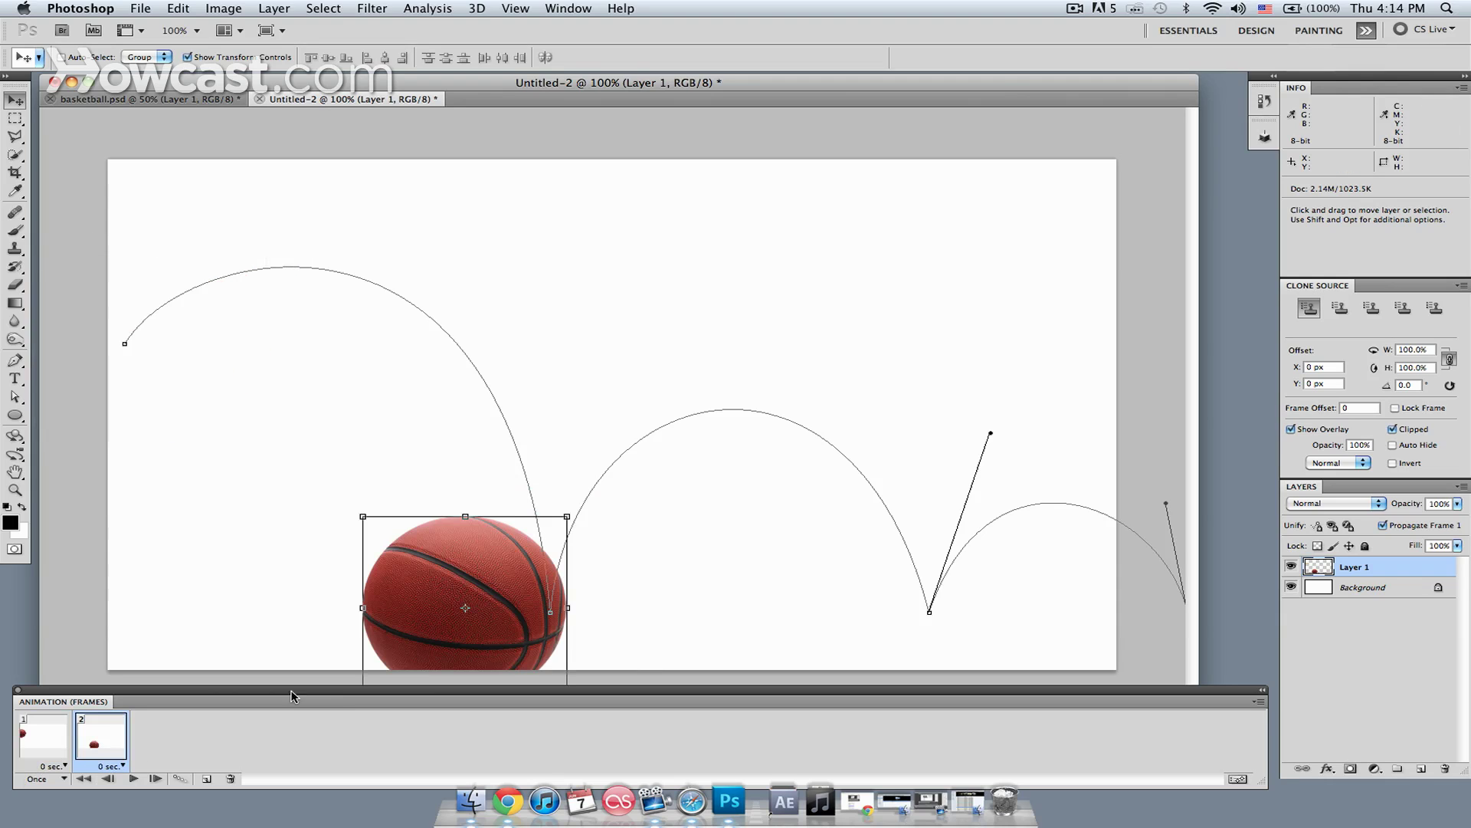